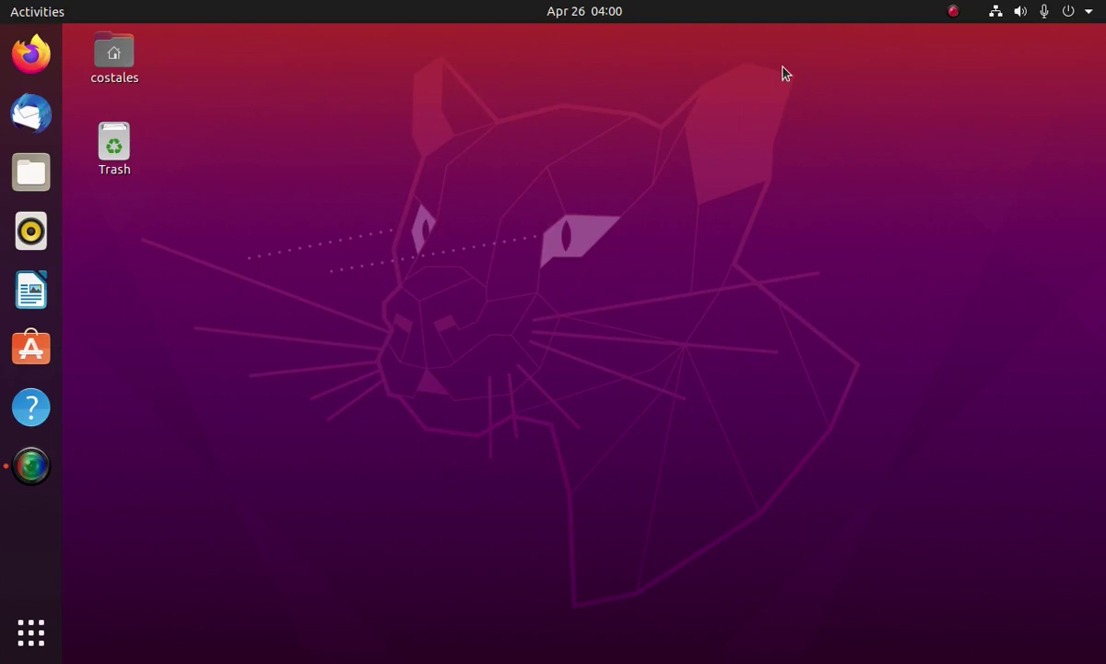
Open the Files window, move it toward the middle of the desktop, and check the desktop's context menu
{"action": "left_click", "coordinate": [30, 172]}
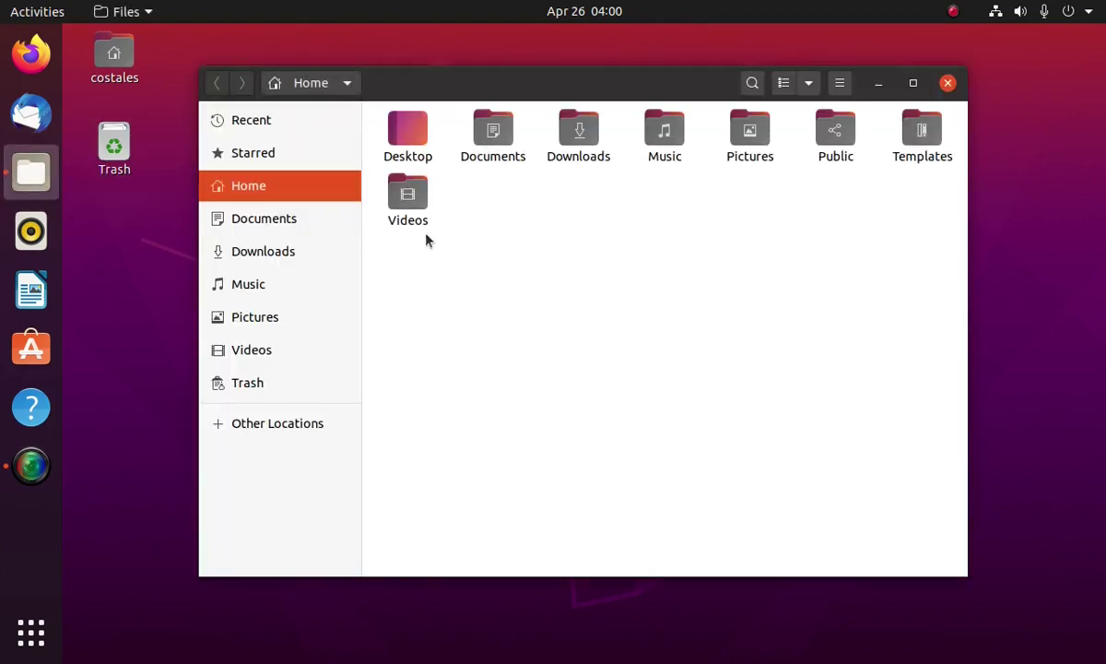
{"action": "left_click_drag", "start_coordinate": [445, 102], "coordinate": [503, 145]}
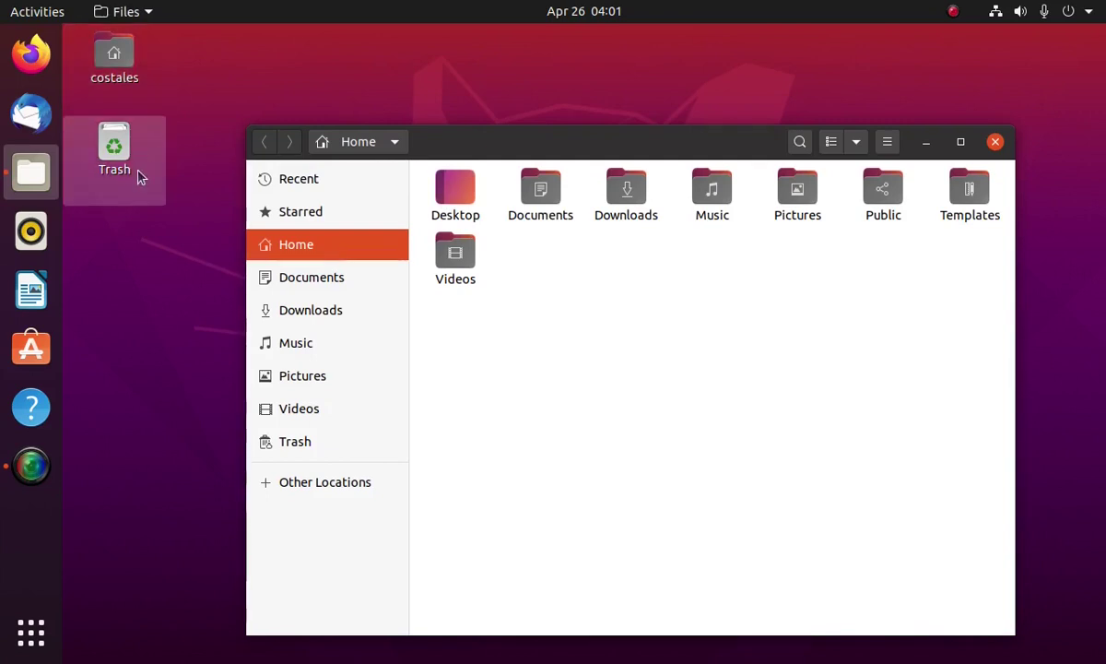
{"action": "right_click", "coordinate": [124, 269]}
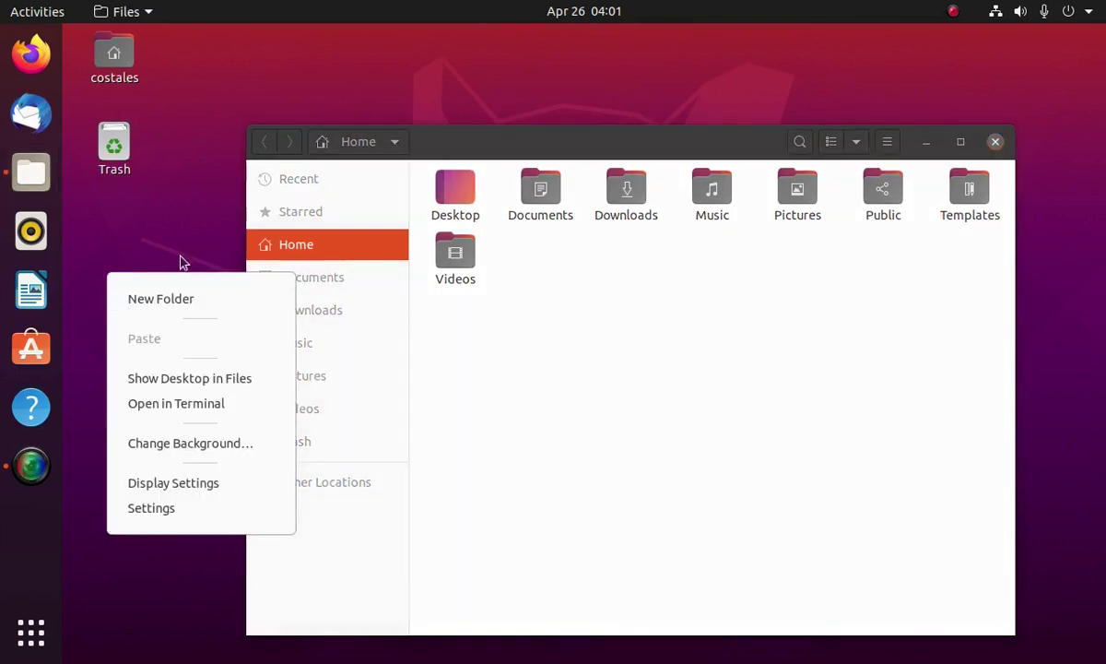
{"action": "left_click", "coordinate": [553, 369]}
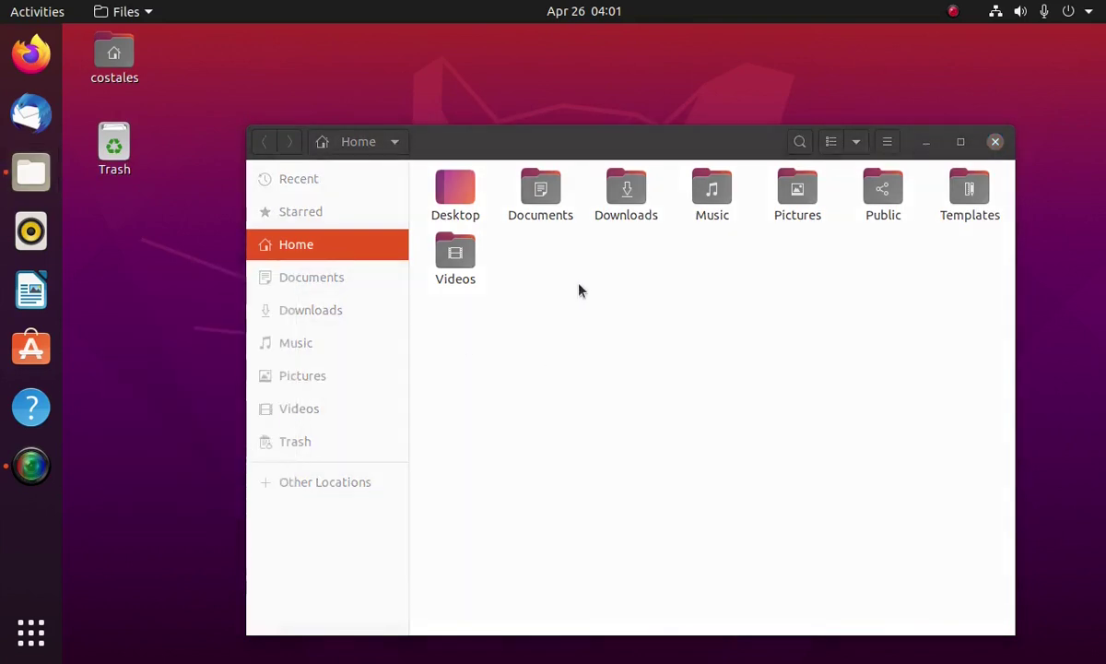
Check the Home folder's context menu, then open the Templates folder
{"action": "right_click", "coordinate": [579, 289]}
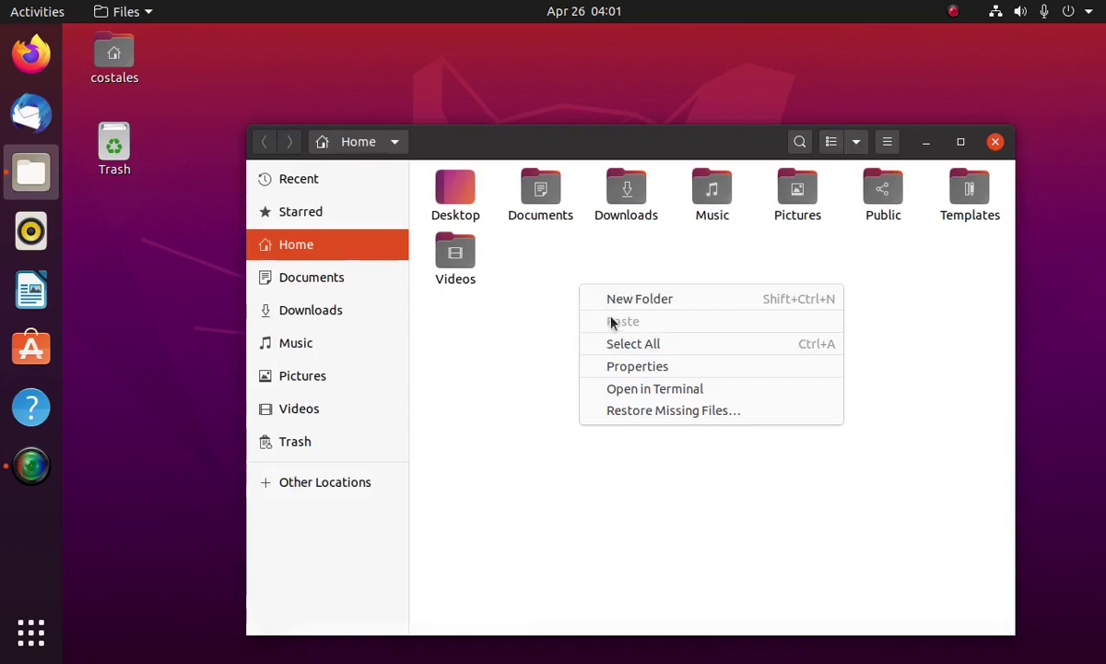
{"action": "left_click", "coordinate": [635, 270]}
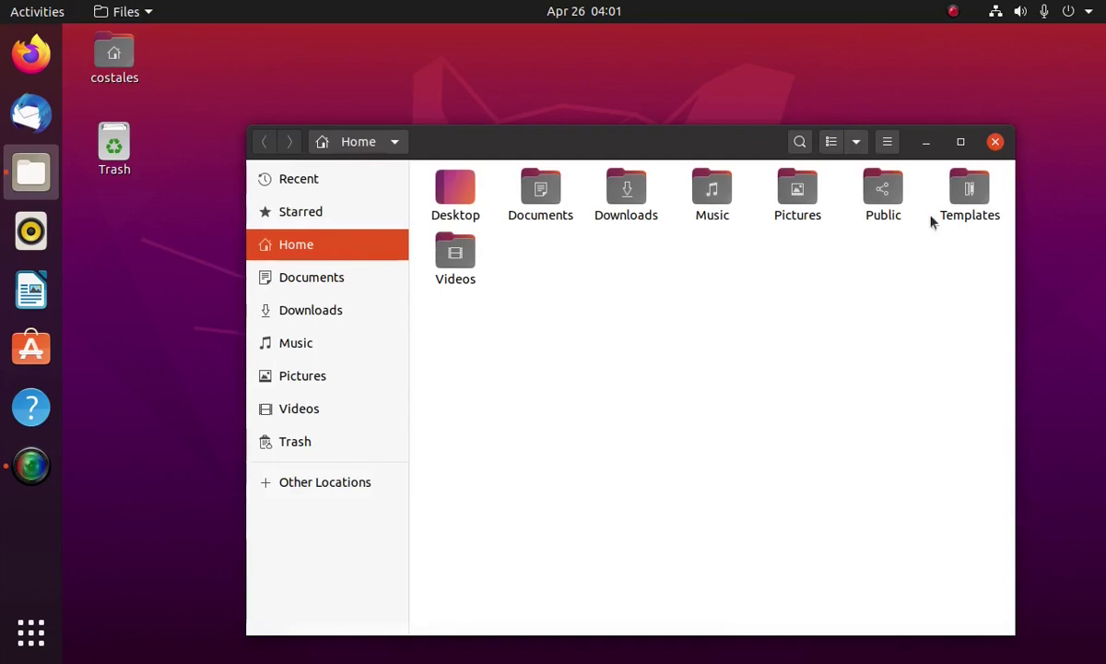
{"action": "double_click", "coordinate": [981, 193]}
Open a terminal in Templates, create texto.txt with touch, and exit the terminal
{"action": "right_click", "coordinate": [638, 292]}
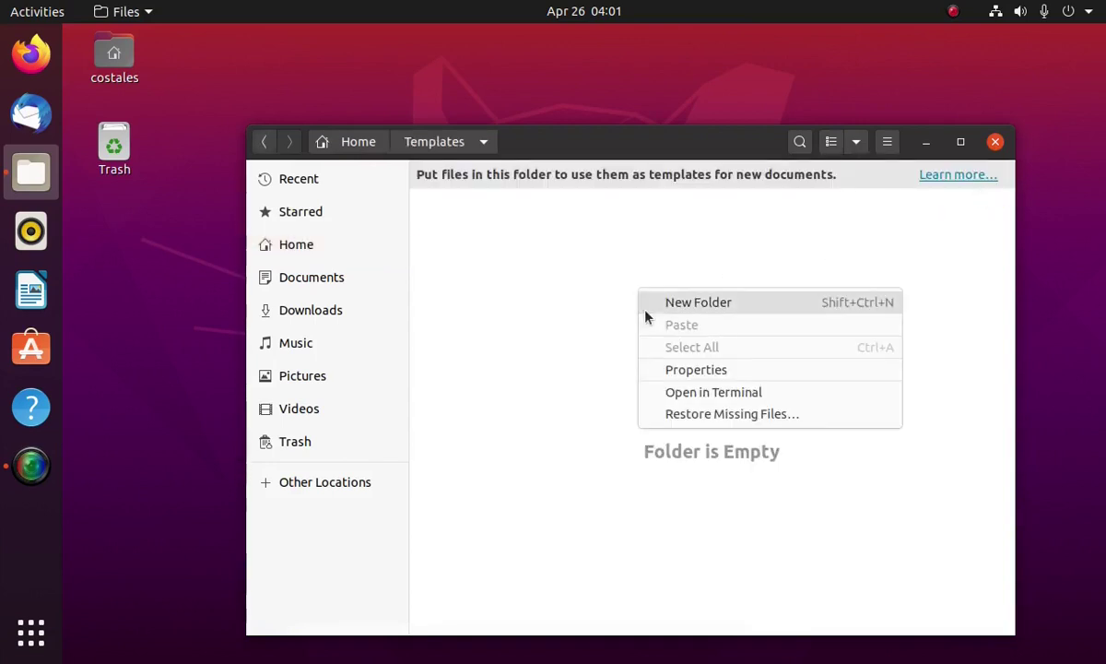
{"action": "left_click", "coordinate": [687, 391]}
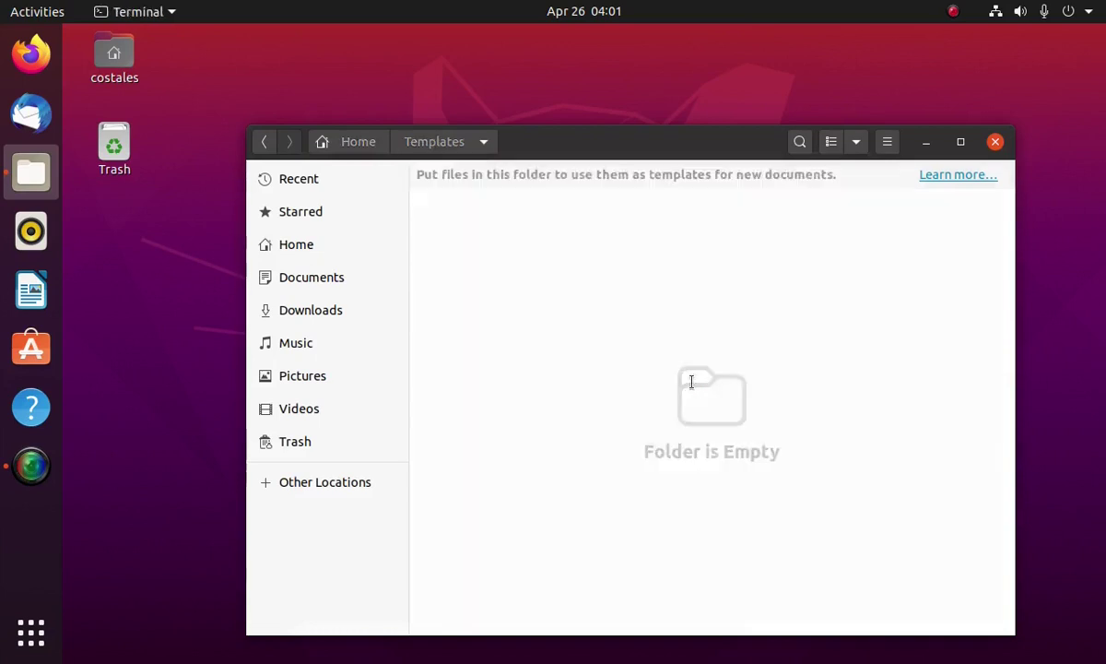
{"action": "type", "text": "touc"}
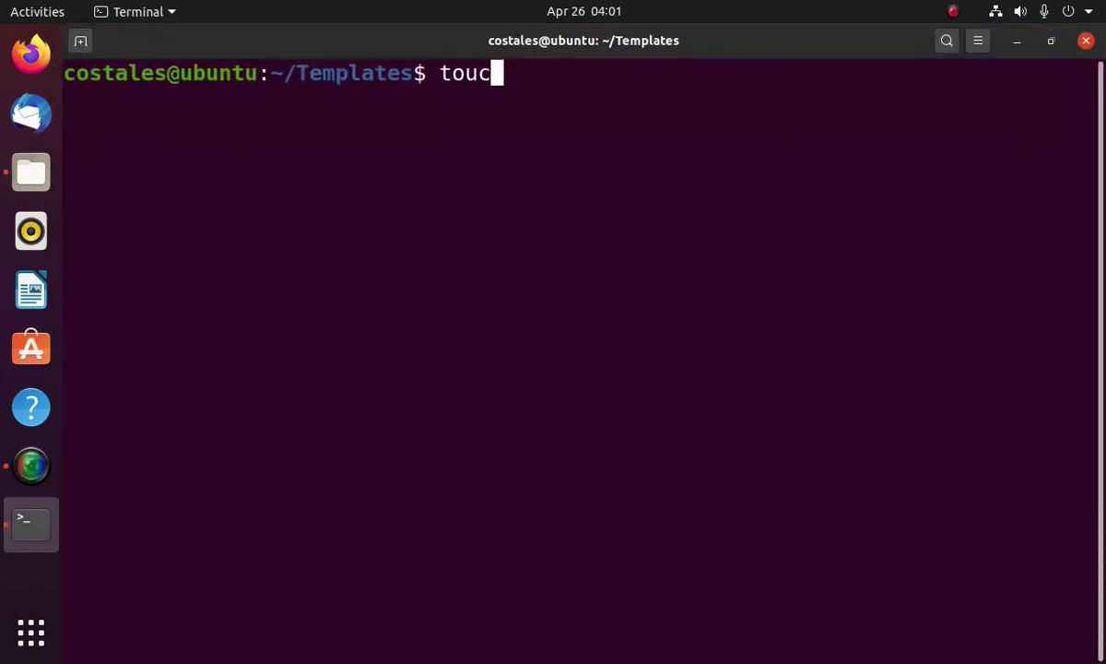
{"action": "type", "text": "h texto.txt"}
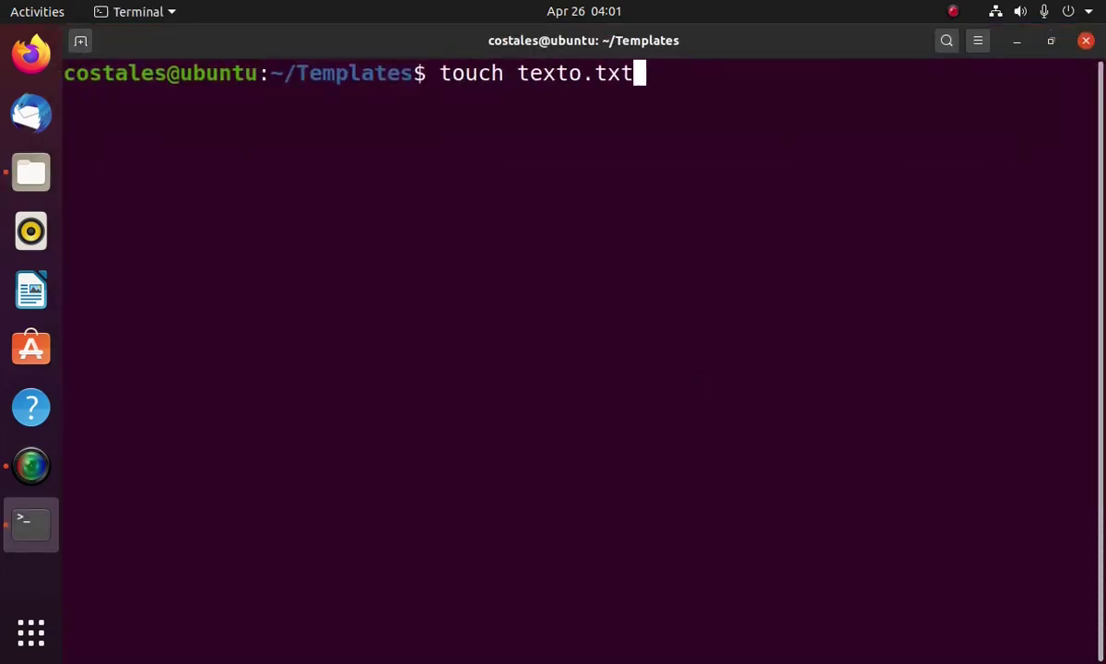
{"action": "key", "text": "Return"}
{"action": "type", "text": "exit"}
{"action": "key", "text": "Return"}
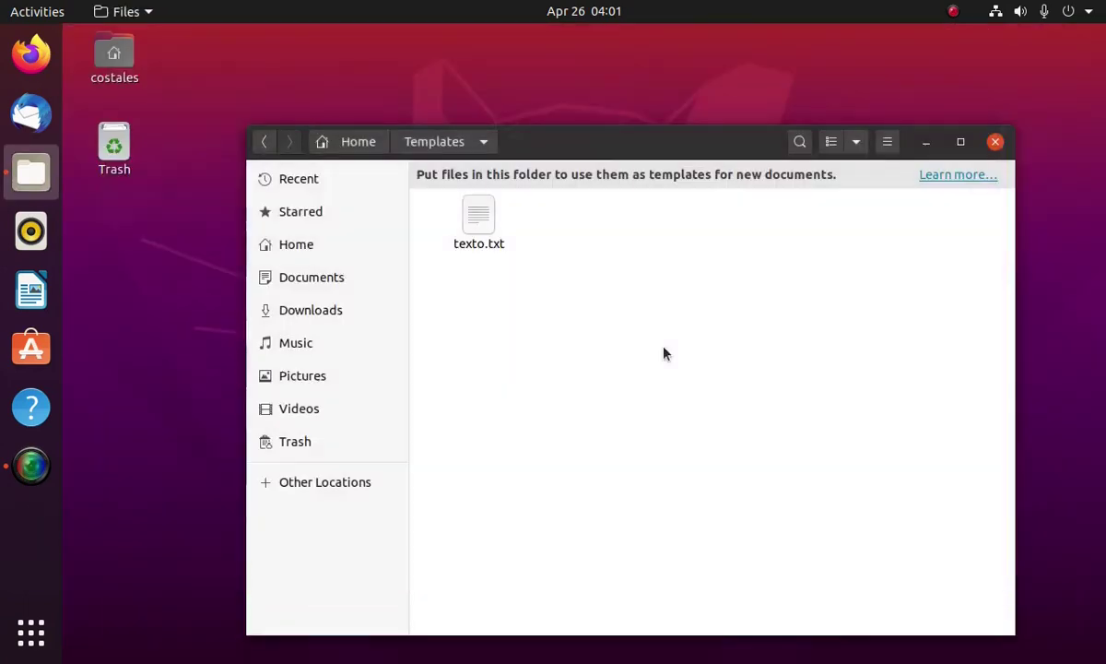
Back in Home, create a new texto.txt from the texto template and deselect it
{"action": "left_click", "coordinate": [351, 143]}
{"action": "right_click", "coordinate": [551, 338]}
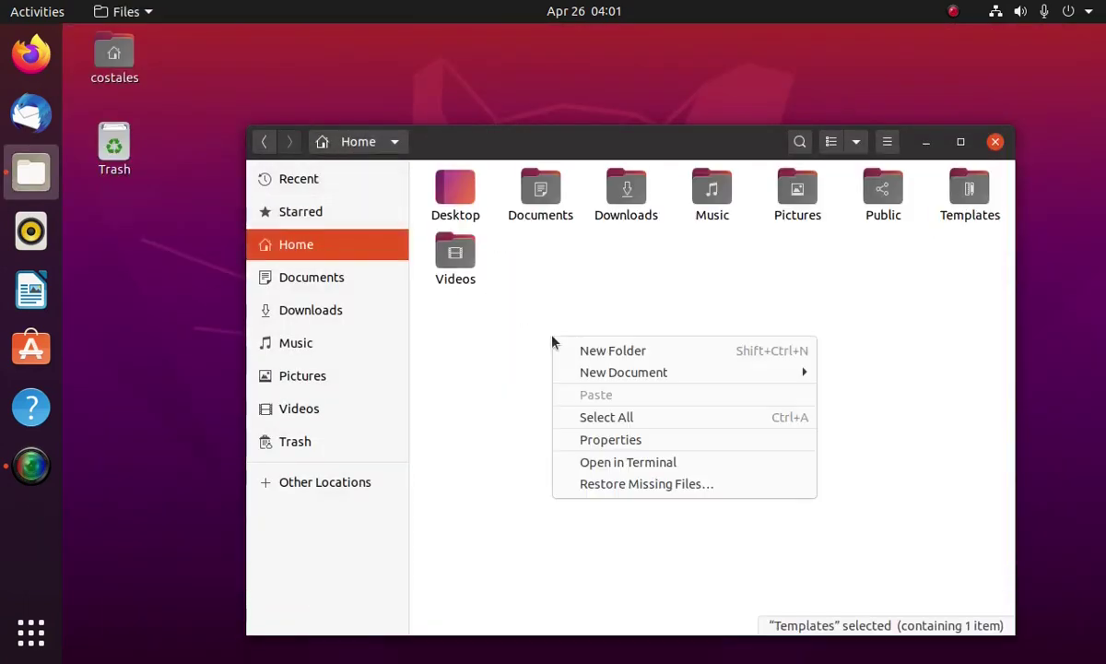
{"action": "mouse_move", "coordinate": [608, 372]}
{"action": "left_click", "coordinate": [884, 371]}
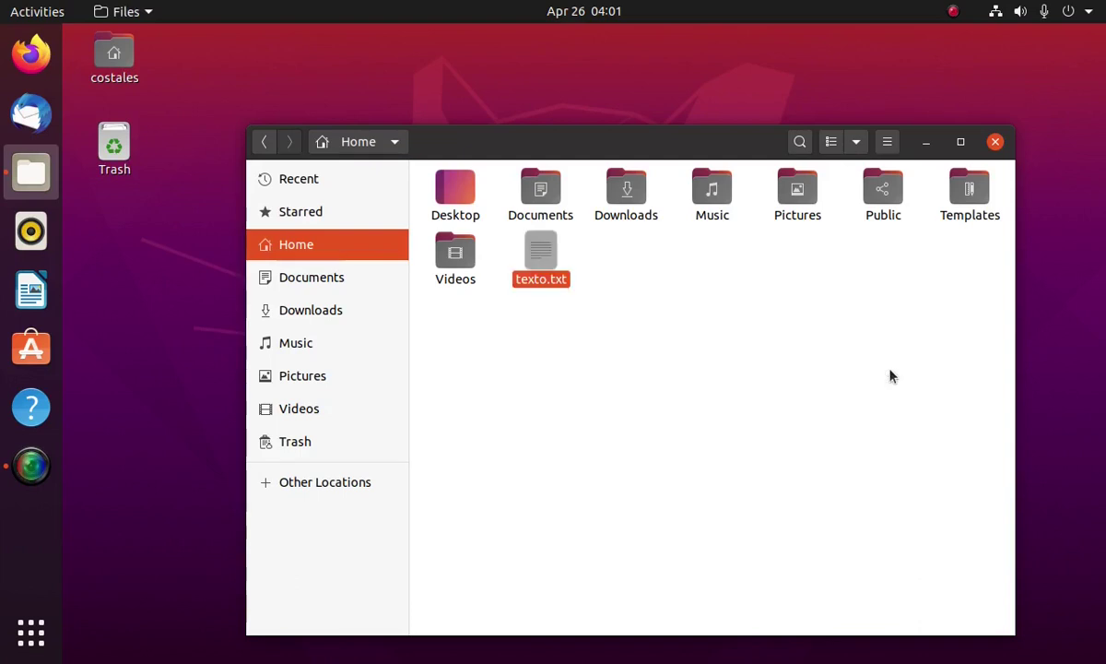
{"action": "left_click", "coordinate": [682, 348]}
{"action": "right_click", "coordinate": [135, 253]}
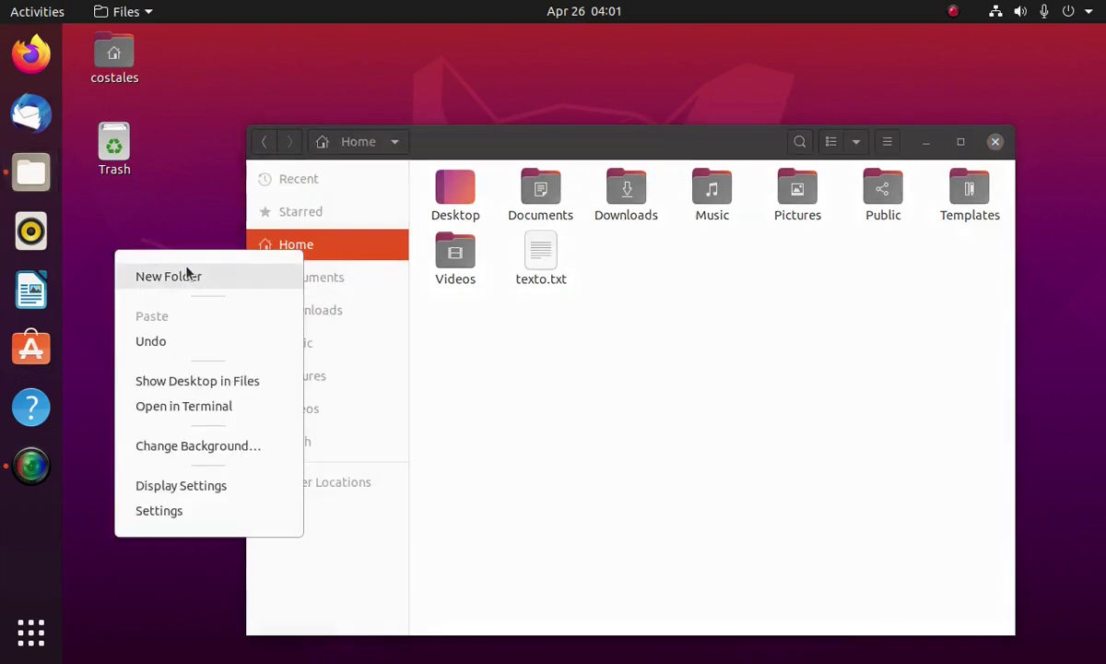
{"action": "left_click", "coordinate": [751, 429]}
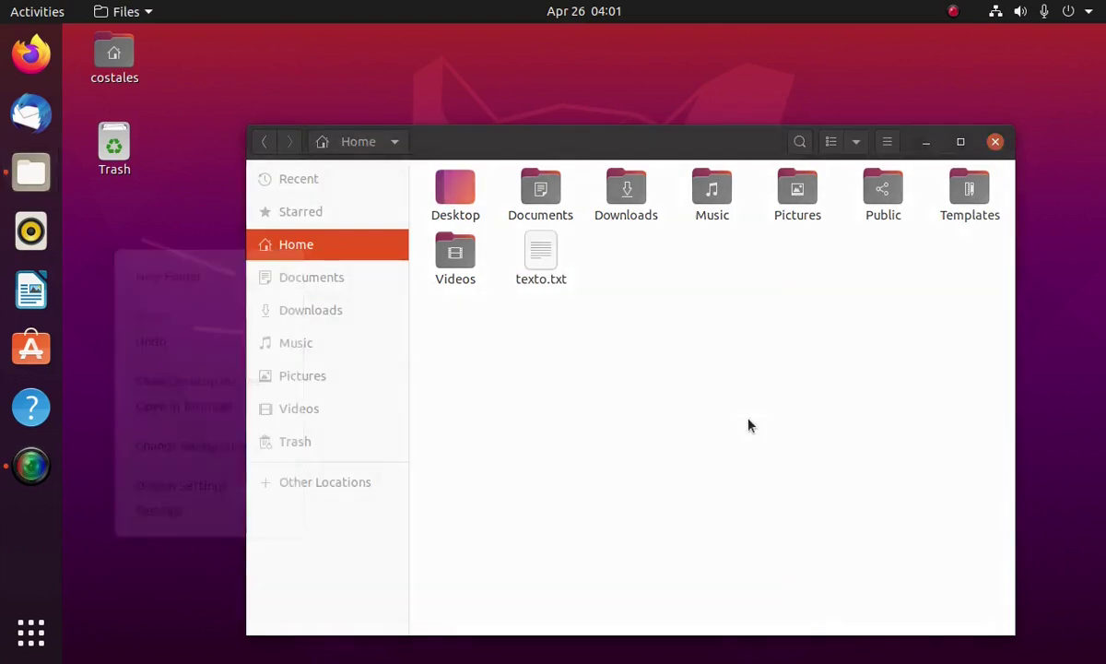
{"action": "left_click_drag", "start_coordinate": [551, 251], "coordinate": [152, 258]}
{"action": "left_click_drag", "start_coordinate": [541, 257], "coordinate": [148, 276]}
{"action": "left_click_drag", "start_coordinate": [540, 254], "coordinate": [460, 191]}
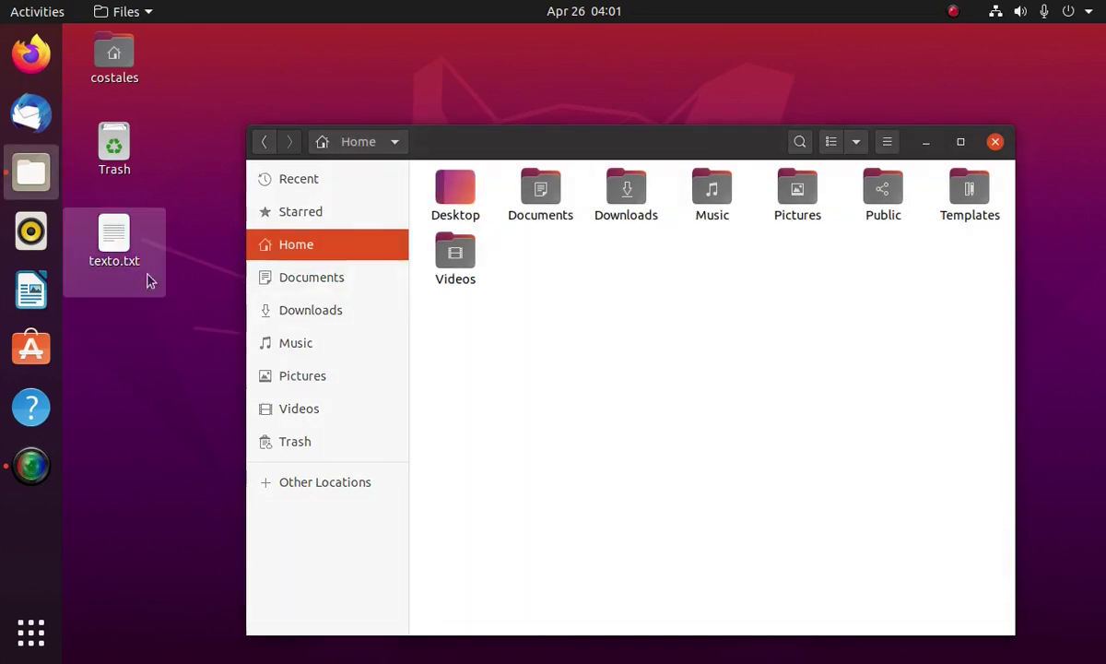
{"action": "left_click_drag", "start_coordinate": [111, 247], "coordinate": [212, 272]}
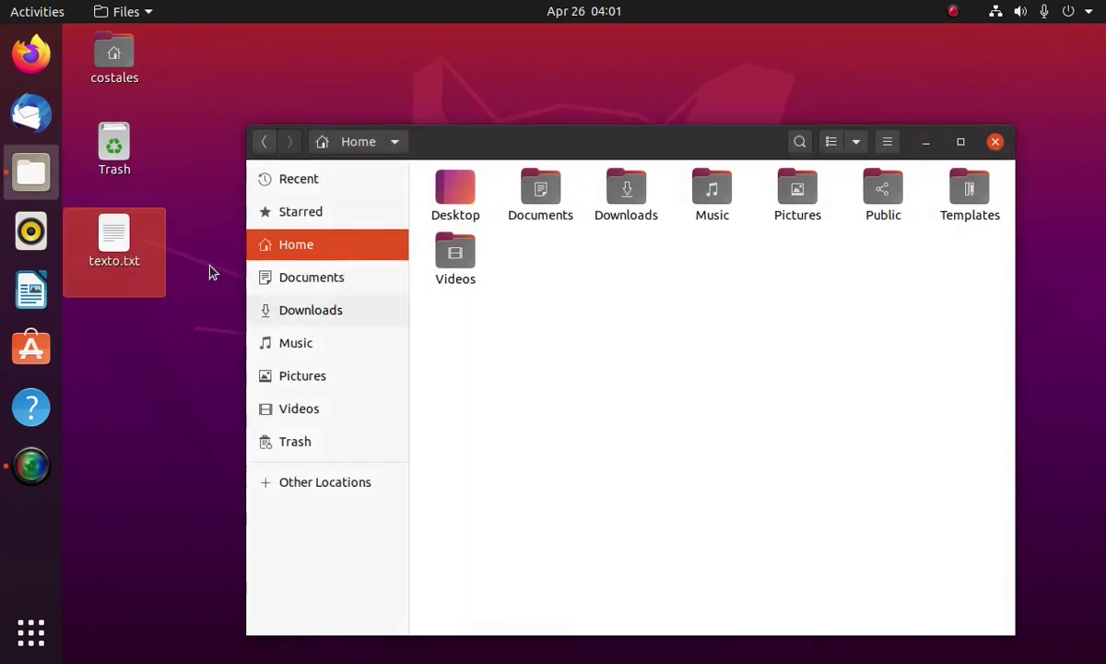
{"action": "left_click_drag", "start_coordinate": [132, 245], "coordinate": [600, 354]}
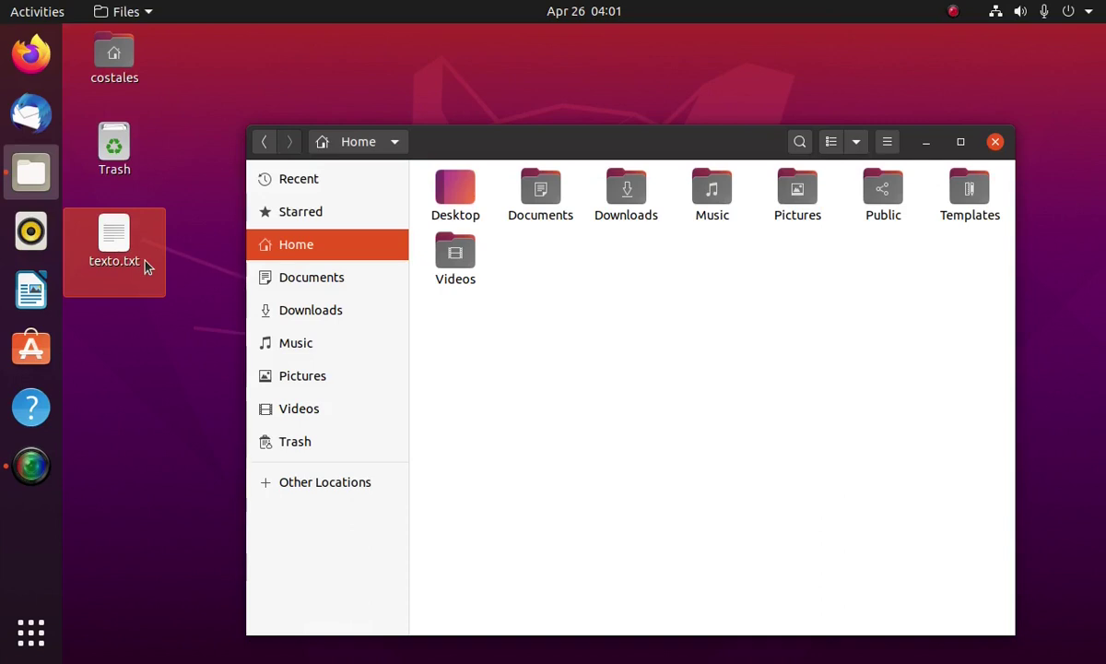
{"action": "left_click", "coordinate": [115, 244]}
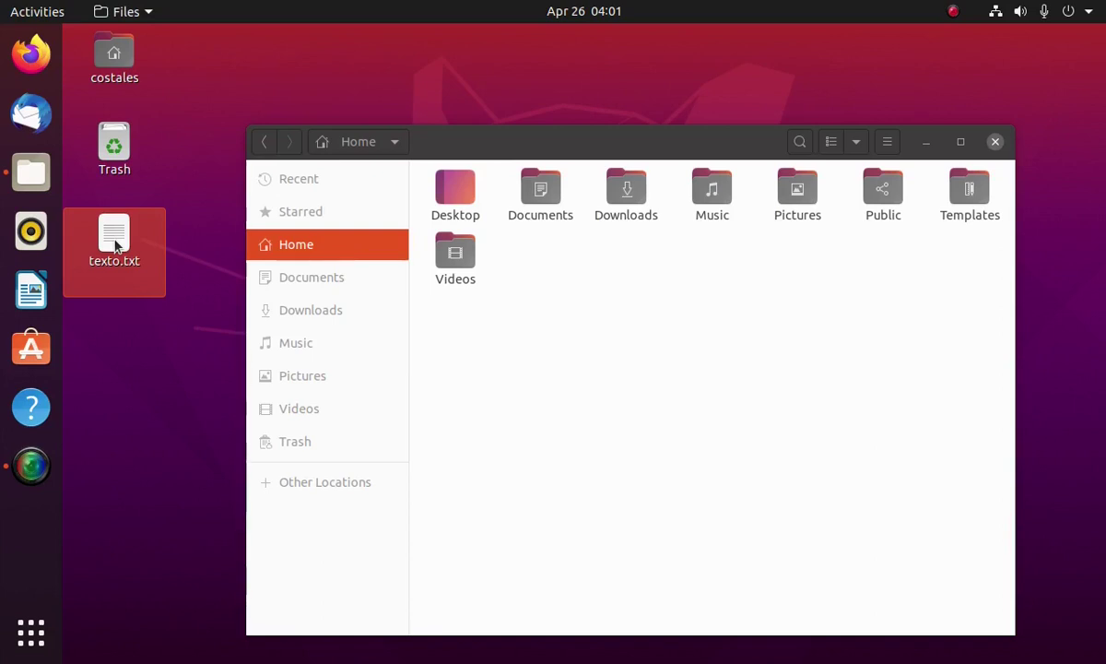
{"action": "left_click_drag", "start_coordinate": [114, 244], "coordinate": [128, 76]}
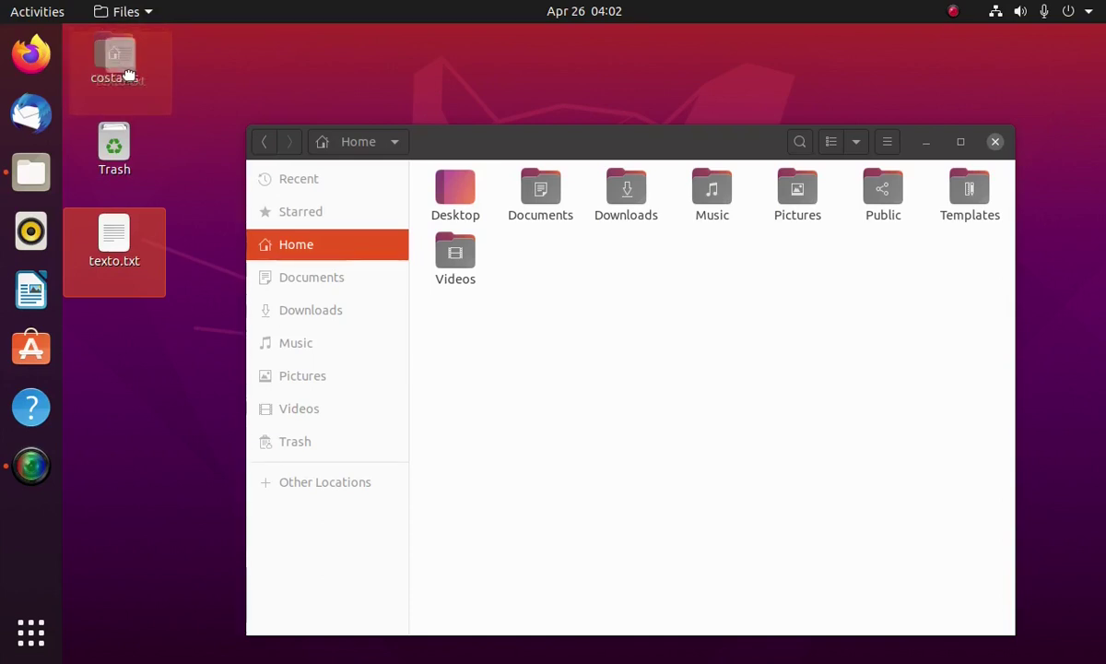
{"action": "left_click_drag", "start_coordinate": [129, 74], "coordinate": [130, 81]}
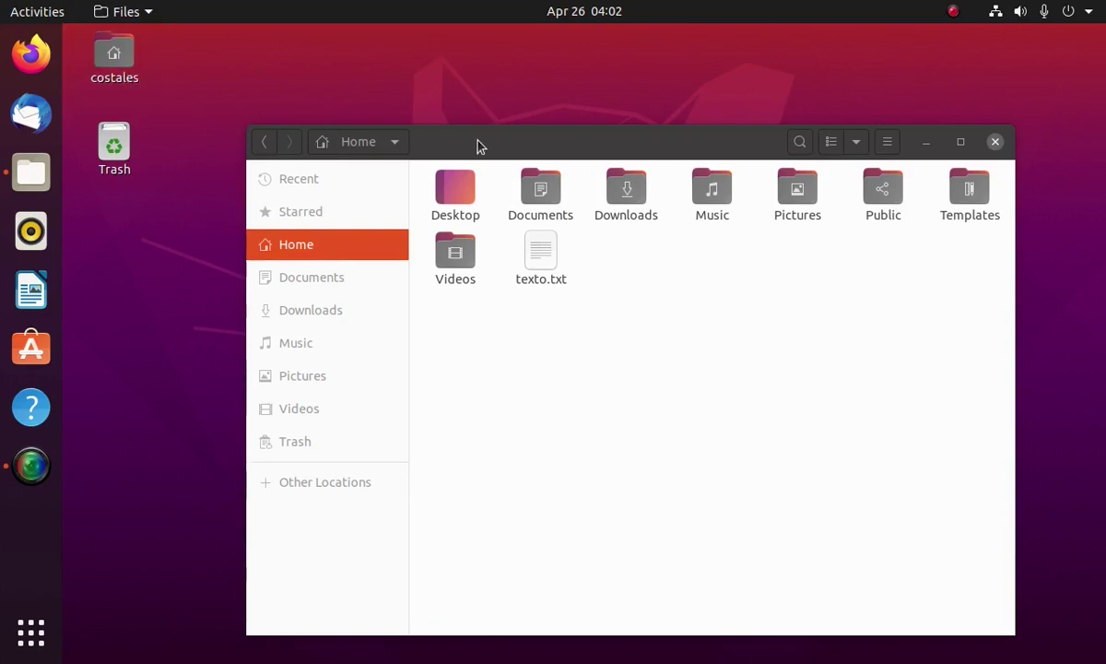
Close the Files window and remove Files from the dock favourites
{"action": "left_click", "coordinate": [996, 143]}
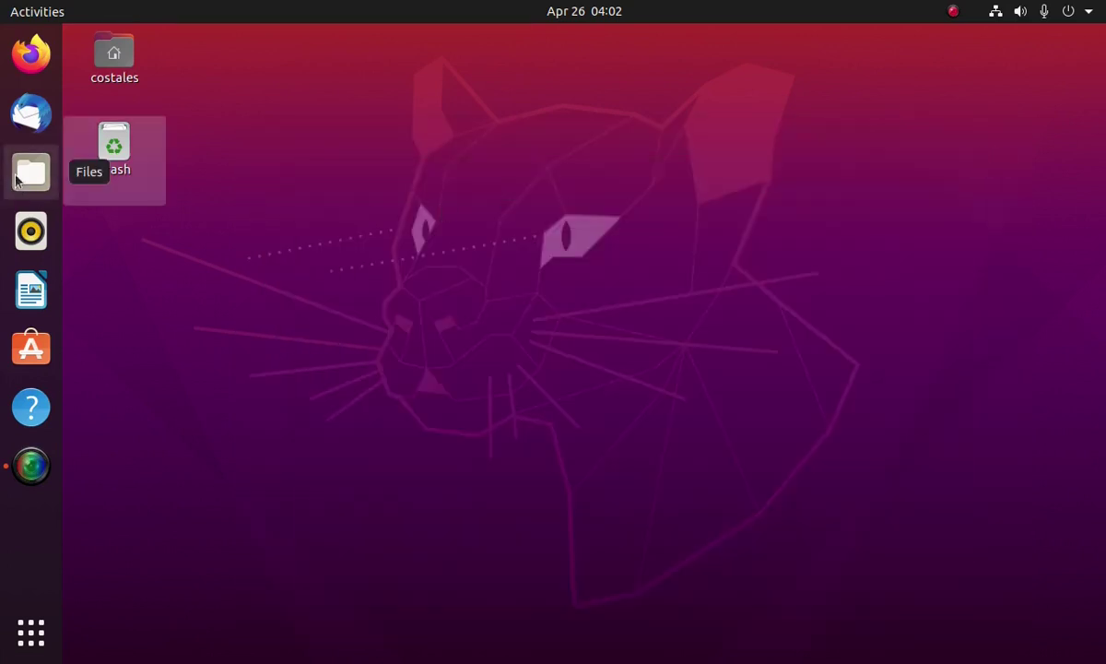
{"action": "right_click", "coordinate": [17, 180]}
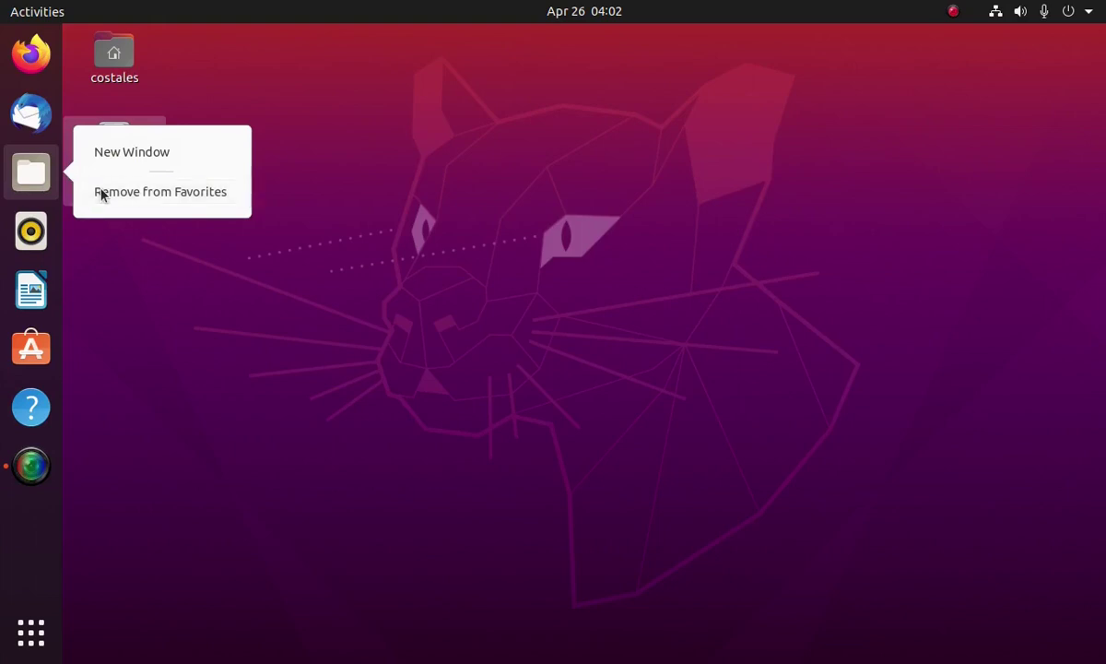
{"action": "left_click", "coordinate": [102, 194]}
Search the applications for 'term' and launch Terminal
{"action": "left_click", "coordinate": [30, 632]}
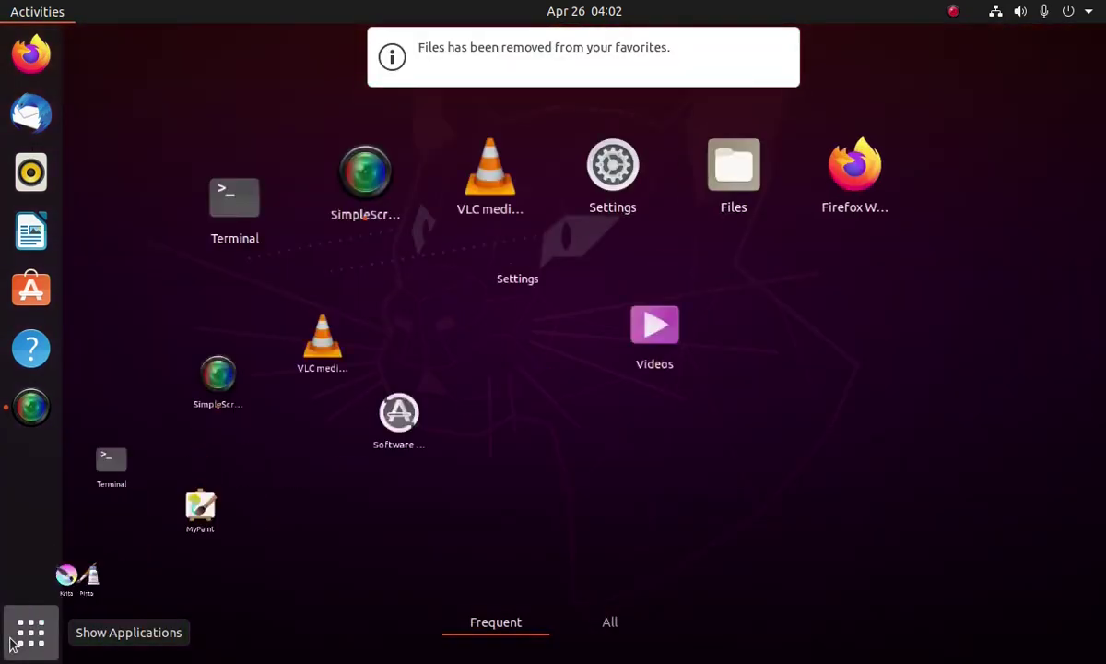
{"action": "type", "text": "term"}
{"action": "left_click", "coordinate": [543, 163]}
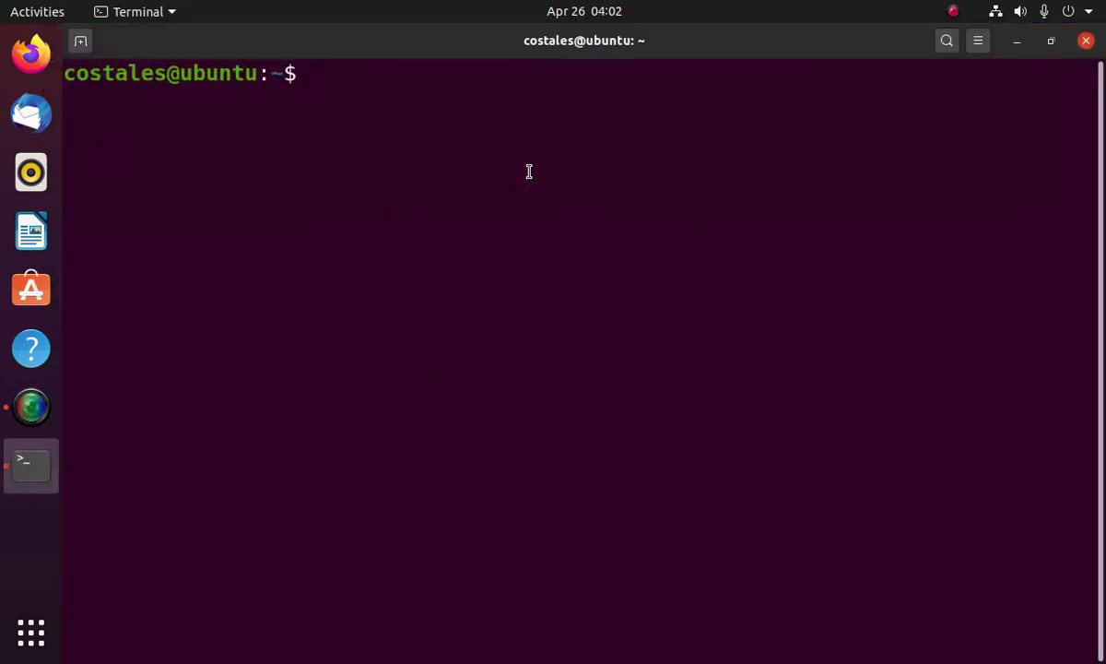
Purge nautilus and gnome-shell-extension-desktop-icons with sudo apt purge -y, entering the sudo password
{"action": "type", "text": "sudo apt pure"}
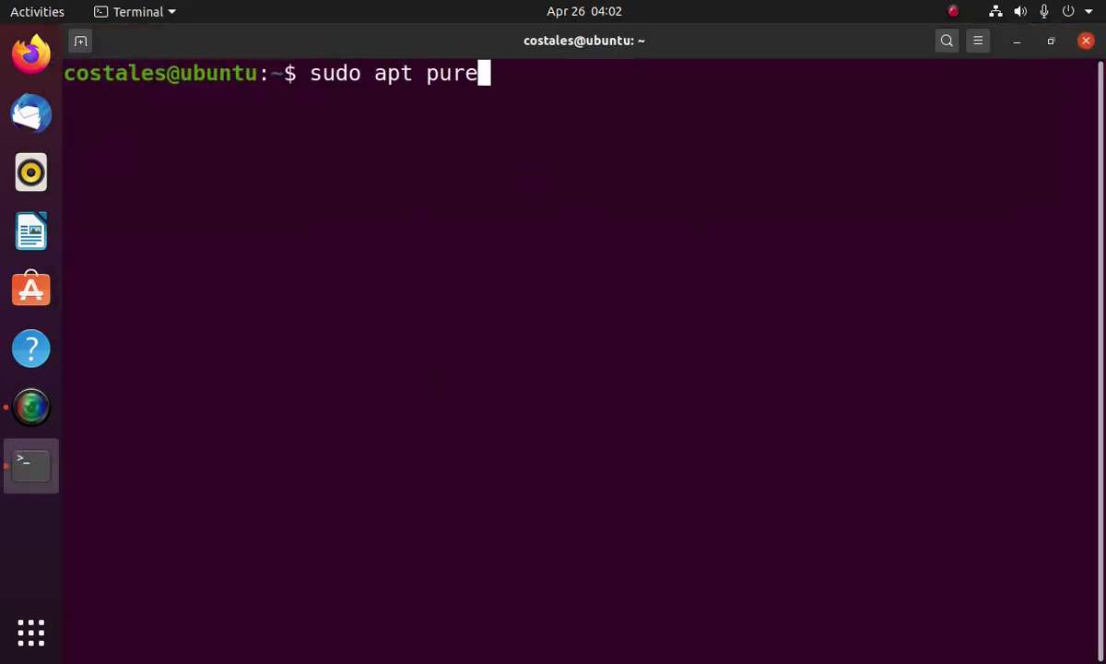
{"action": "key", "text": "BackSpace"}
{"action": "type", "text": "ge nautilus"}
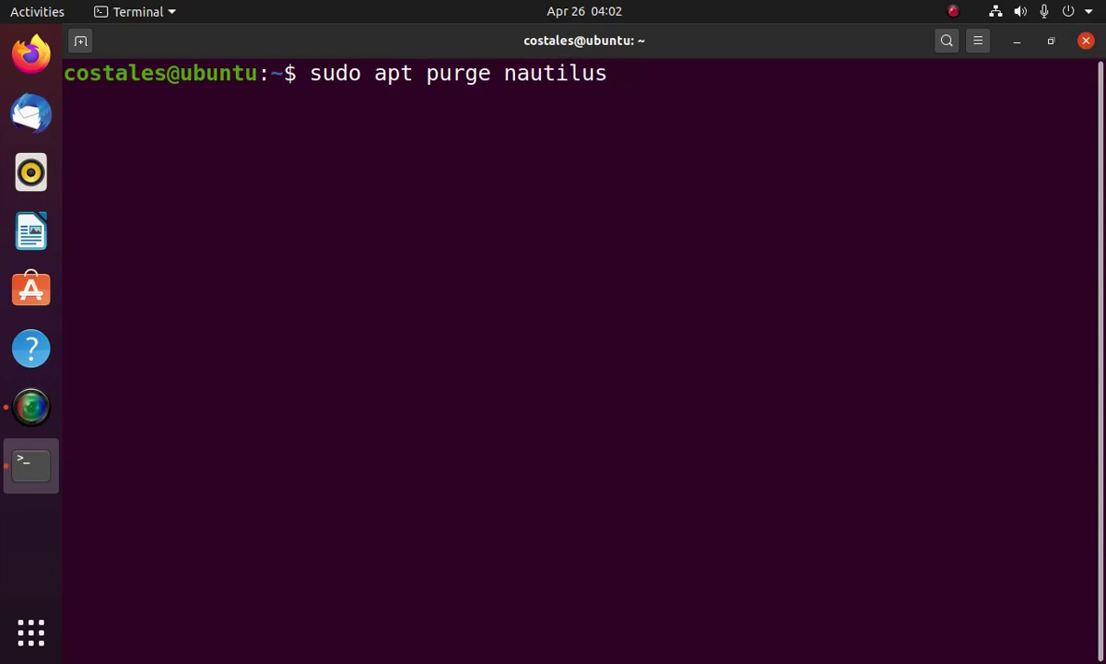
{"action": "type", "text": "gnome-shell"}
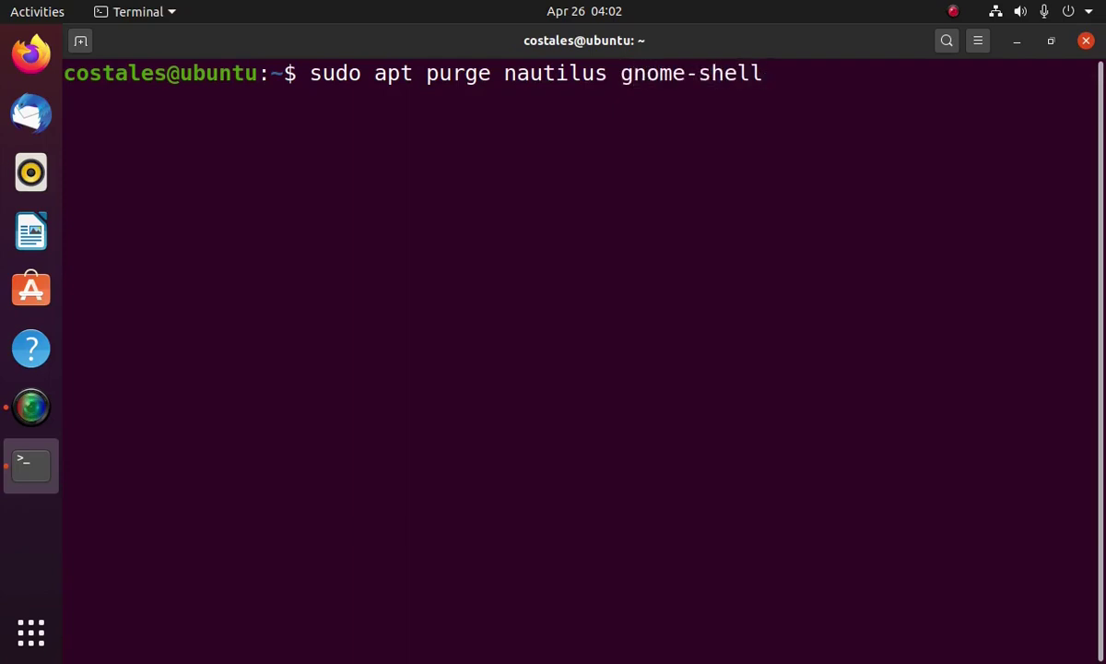
{"action": "type", "text": "-extension-des"}
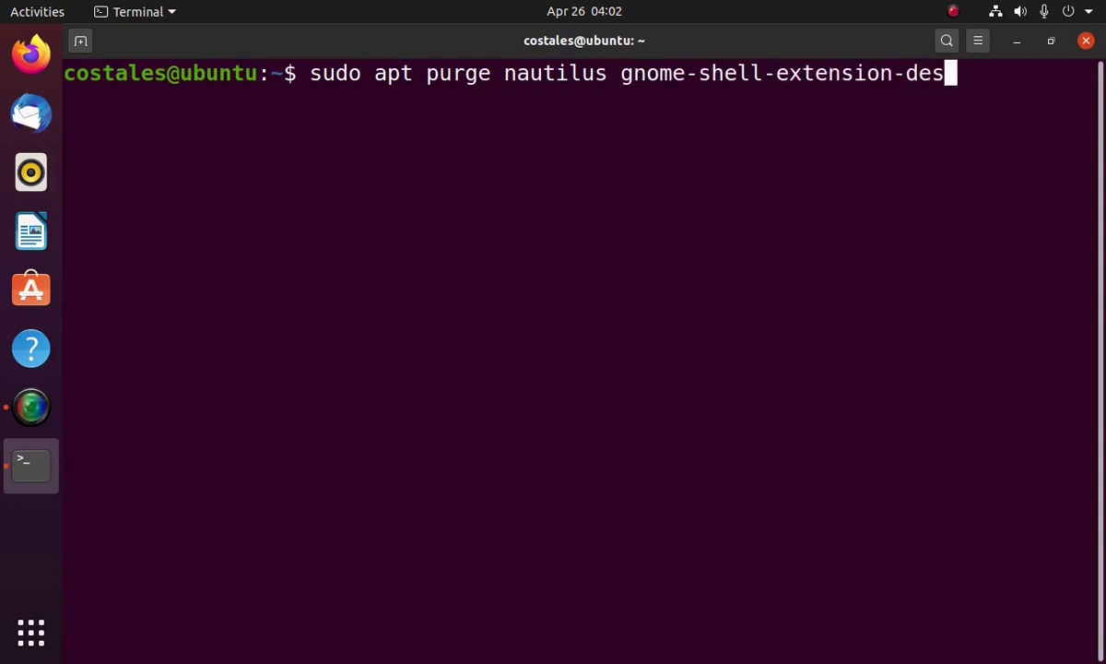
{"action": "type", "text": "ktop-icons -y"}
{"action": "key", "text": "Return"}
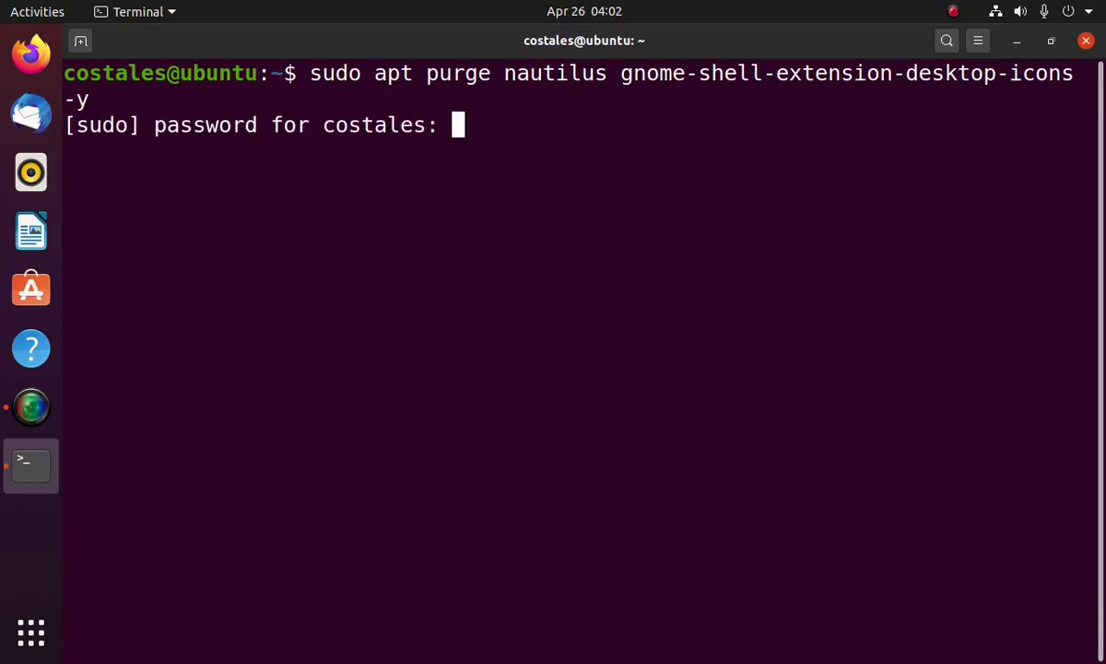
{"action": "key", "text": "Return"}
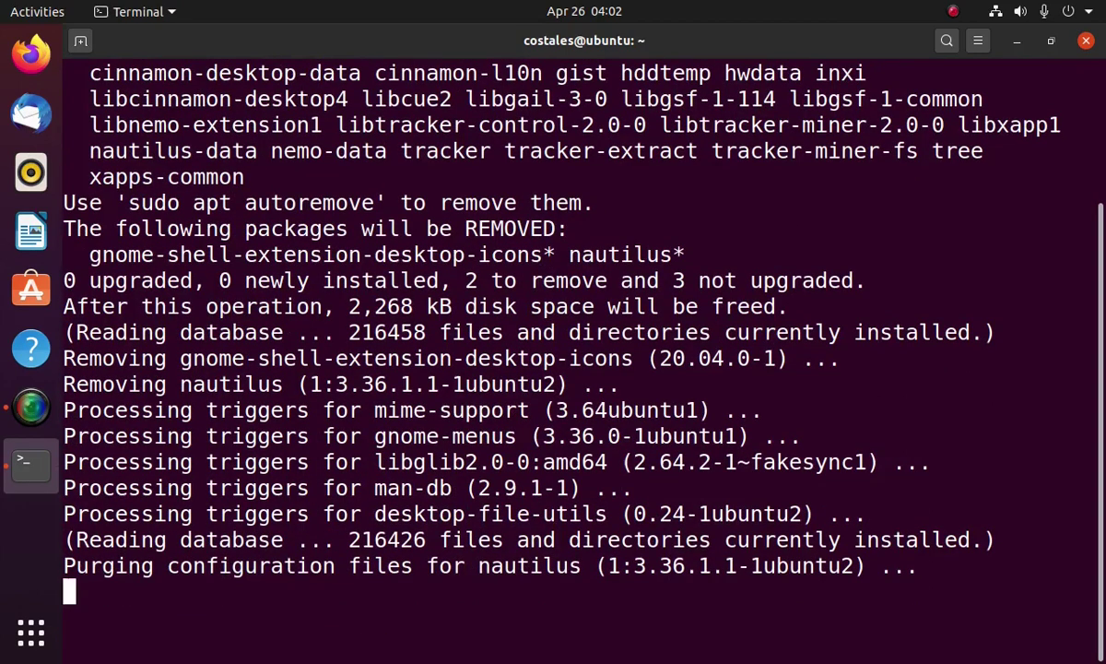
{"action": "type", "text": "sudo a"}
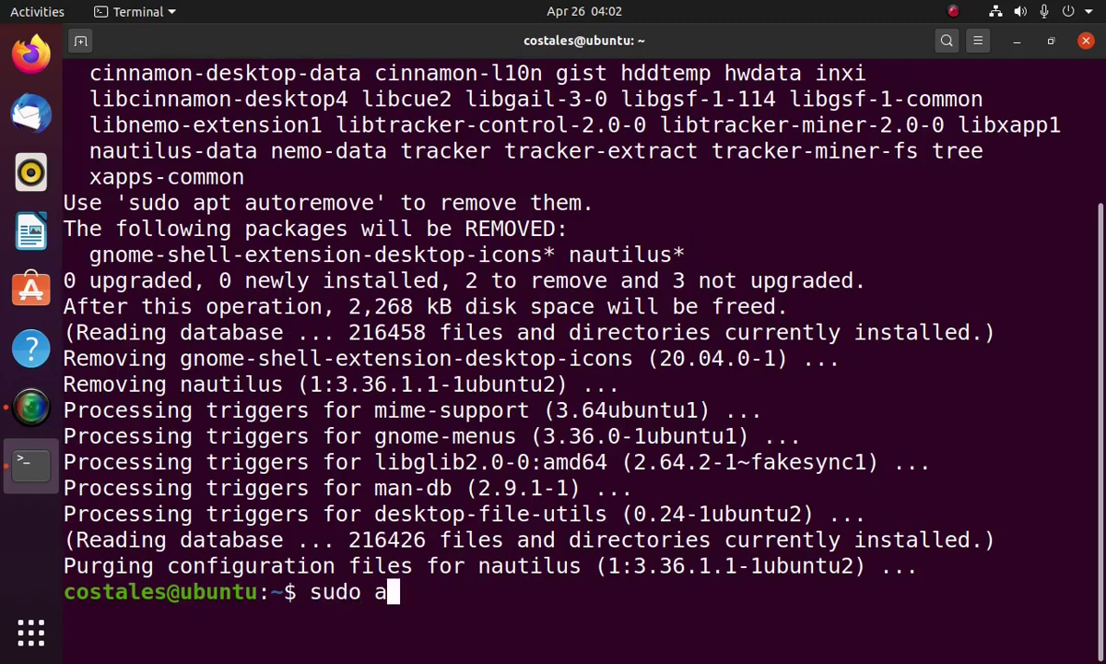
{"action": "type", "text": "pt install nemo -y"}
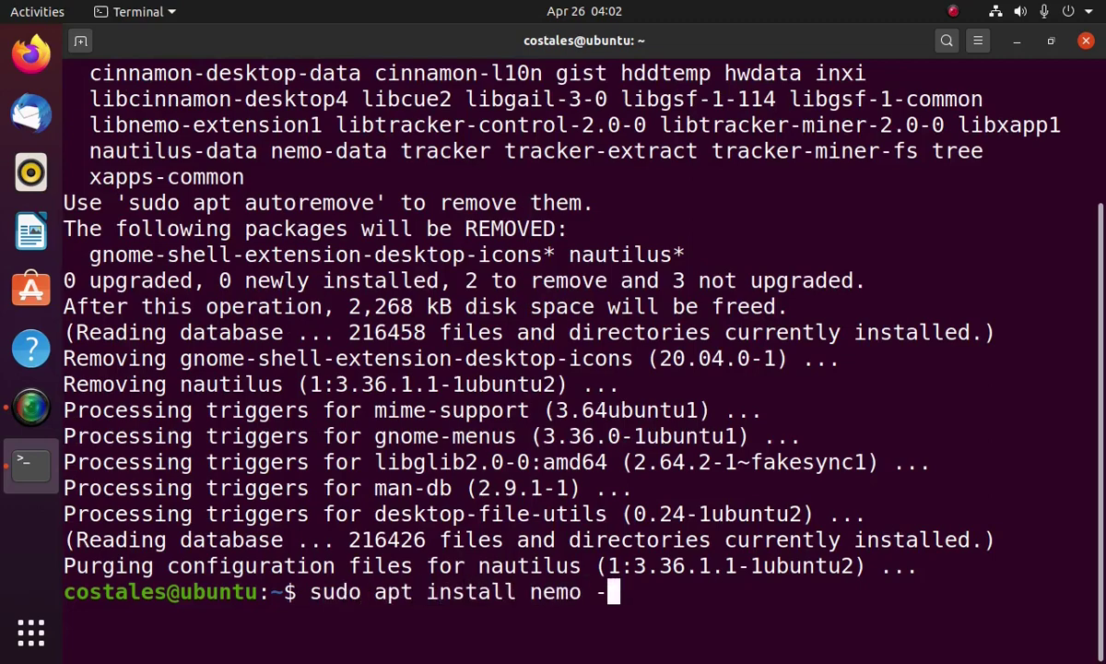
Install nemo 4.4.2-2 and nemo-fileroller with sudo apt install nemo -y
{"action": "key", "text": "Return"}
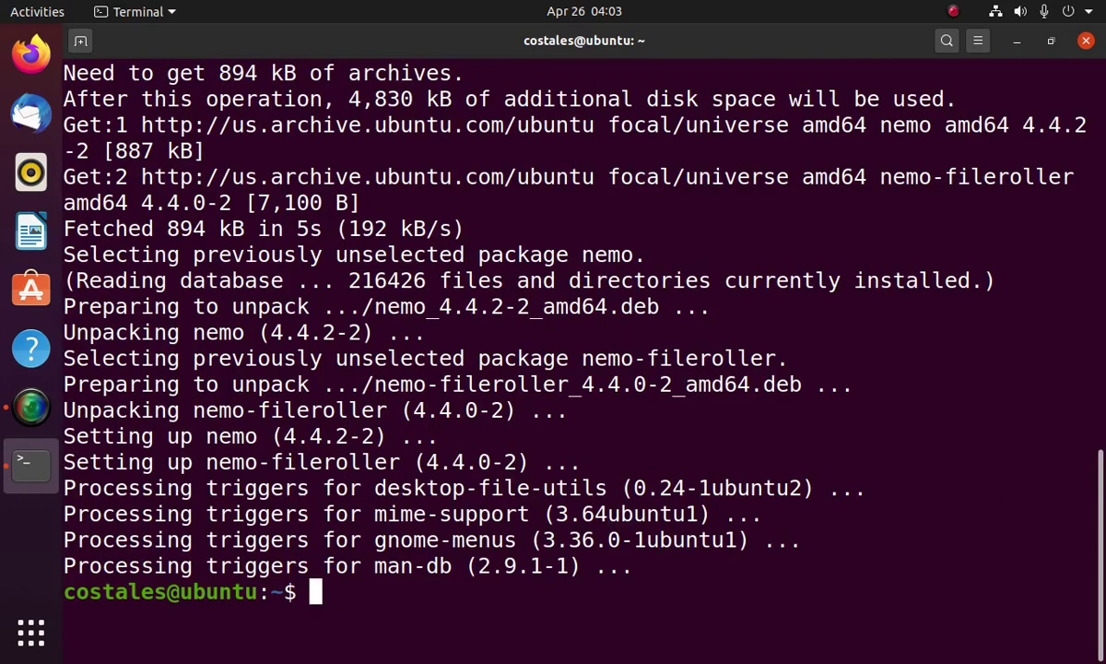
{"action": "type", "text": "x"}
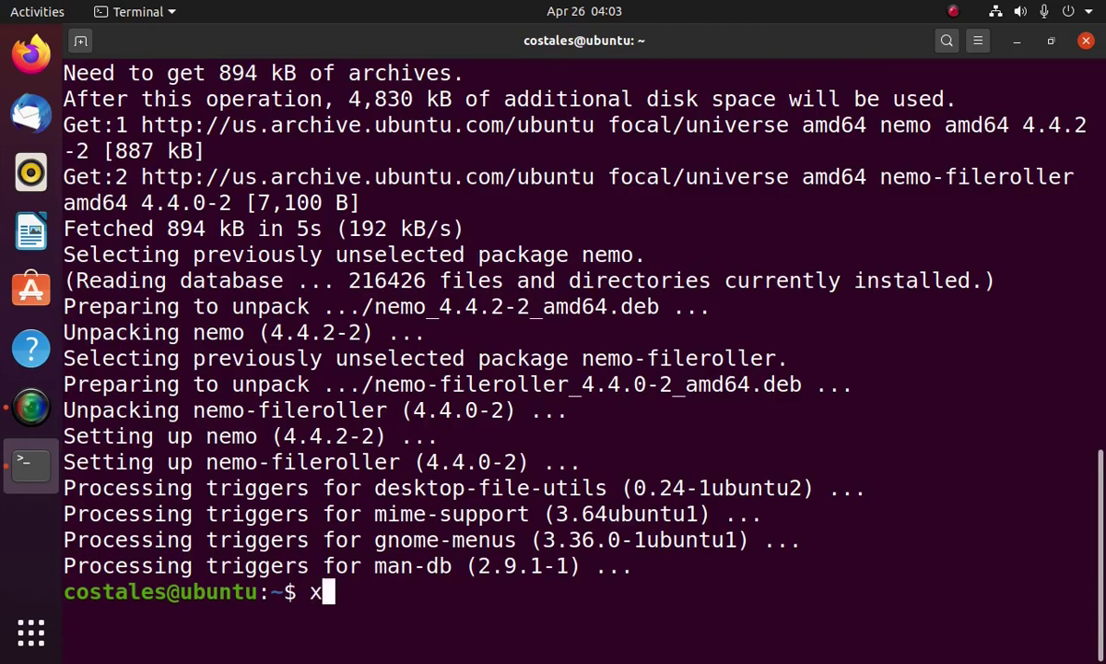
{"action": "type", "text": "dg-mime default"}
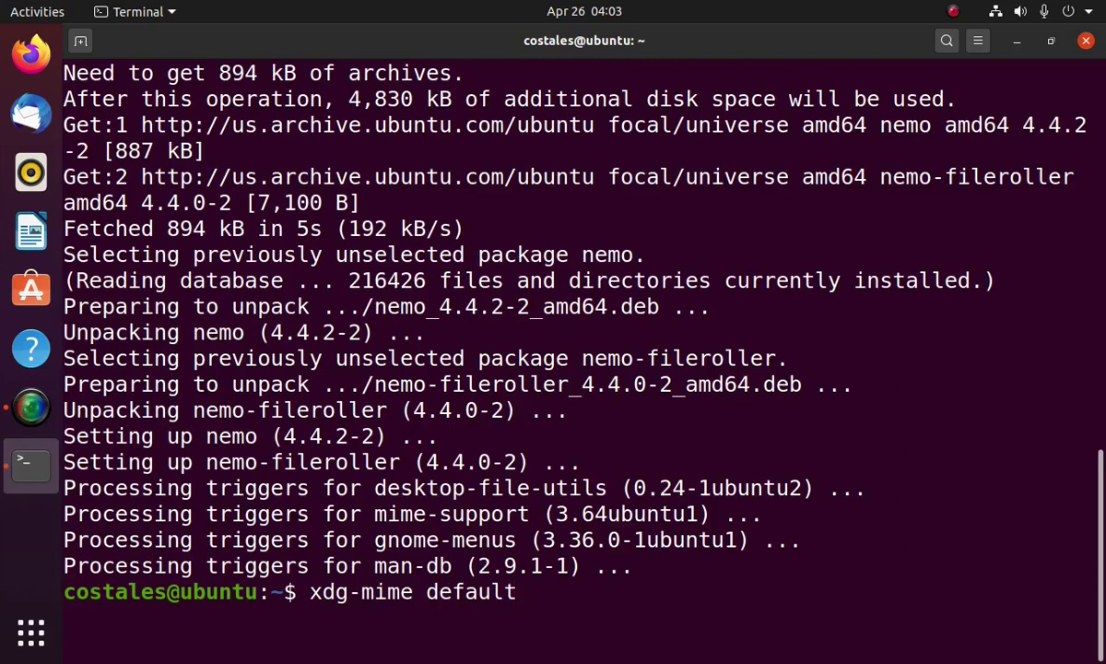
{"action": "type", "text": " nemo-"}
Make nemo.desktop the default for inode/directory and application/x-gnome-saved-search with xdg-mime
{"action": "key", "text": "BackSpace"}
{"action": "type", "text": ".desktop"}
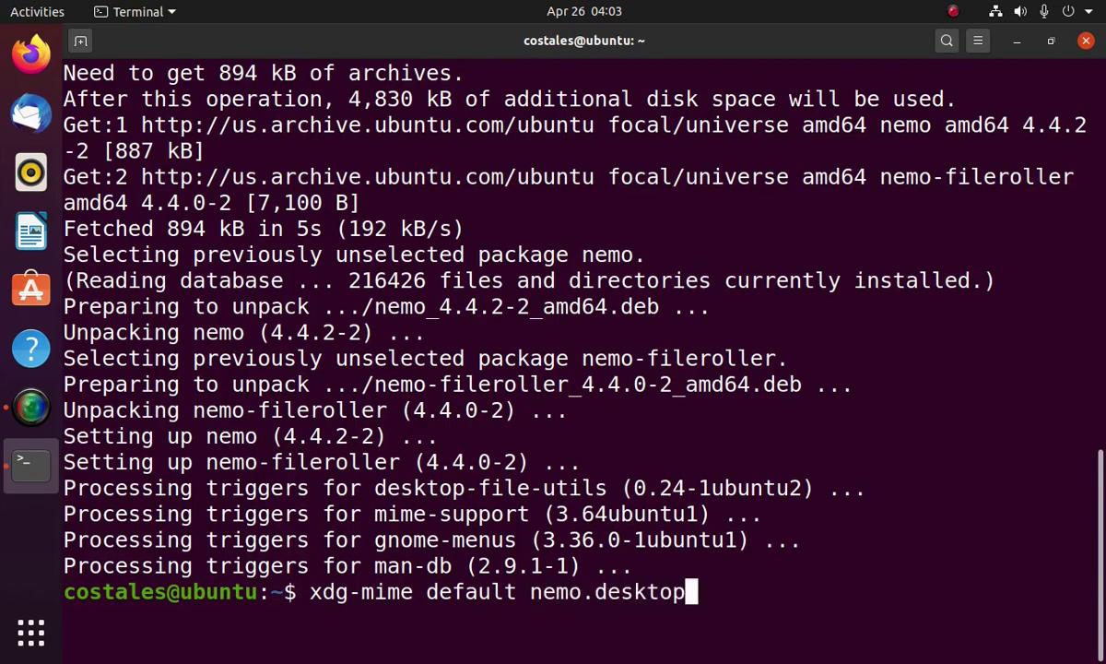
{"action": "type", "text": " inode"}
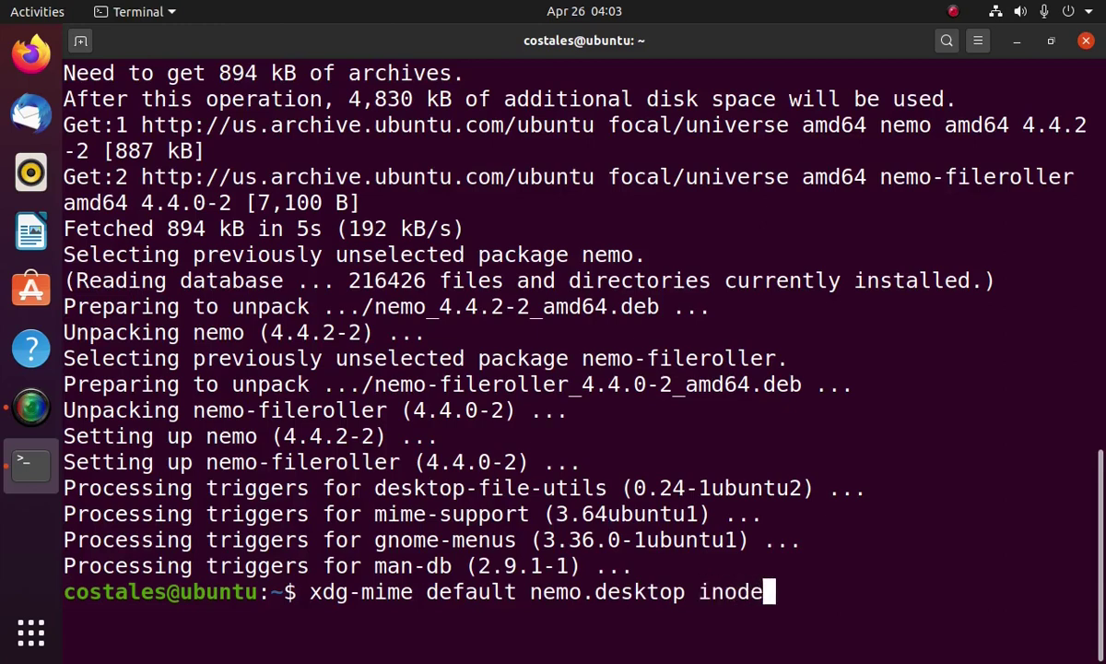
{"action": "type", "text": "/directory appli"}
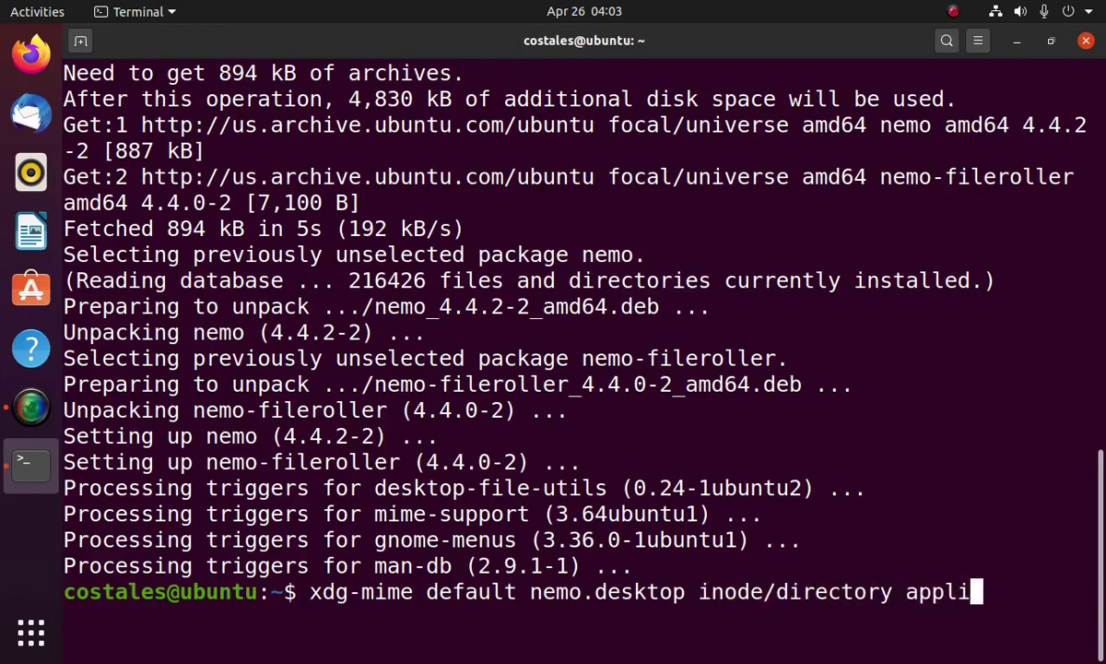
{"action": "type", "text": "cation/x-g"}
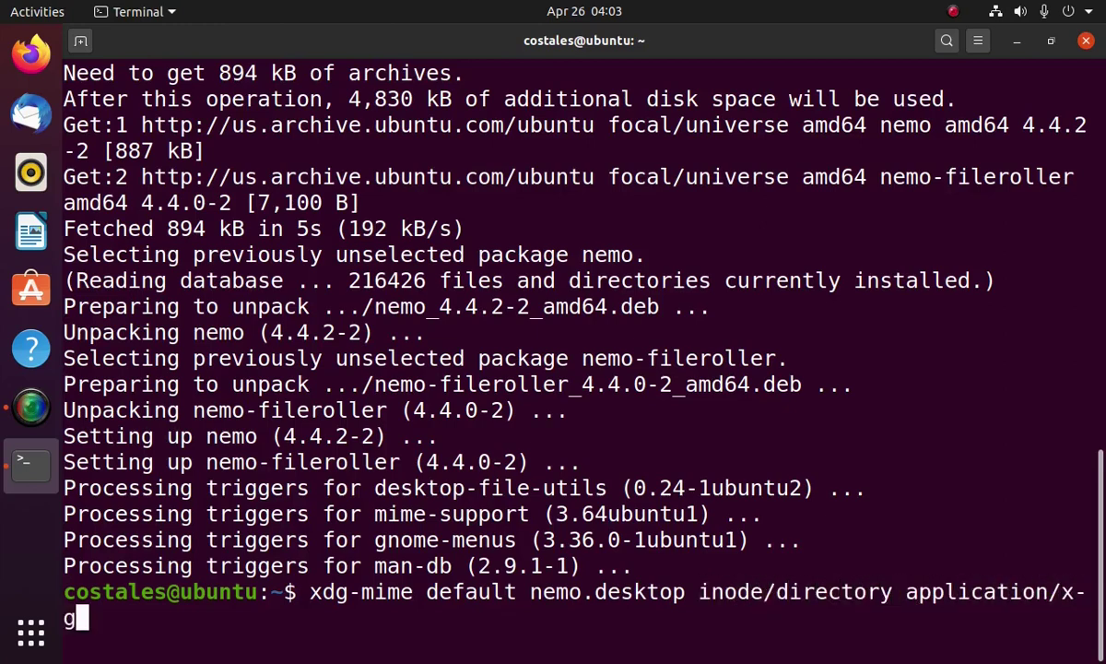
{"action": "type", "text": "nome-saved-search"}
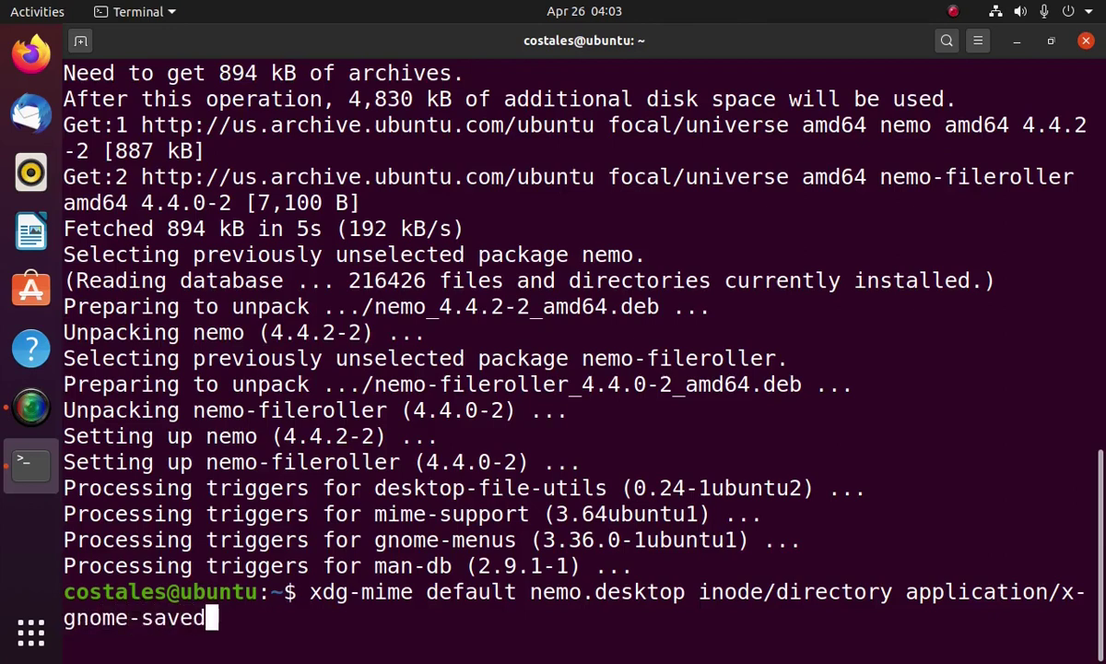
{"action": "key", "text": "Return"}
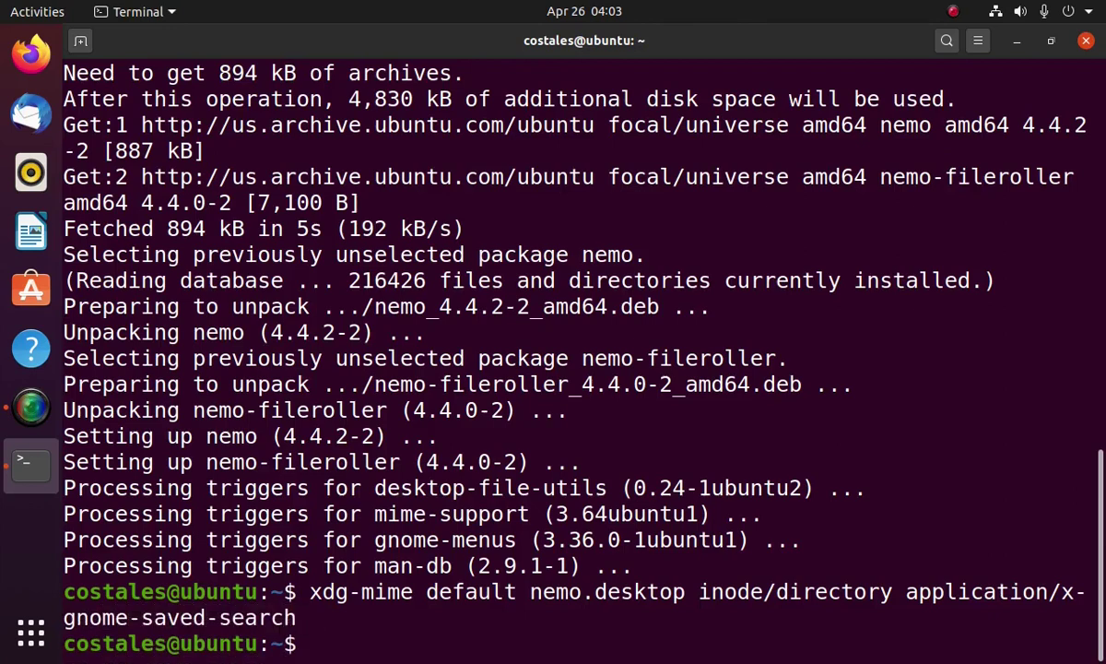
Set GNOME's show-desktop-icons to false and Nemo's show-desktop-icons to true via gsettings
{"action": "type", "text": "gsettings set"}
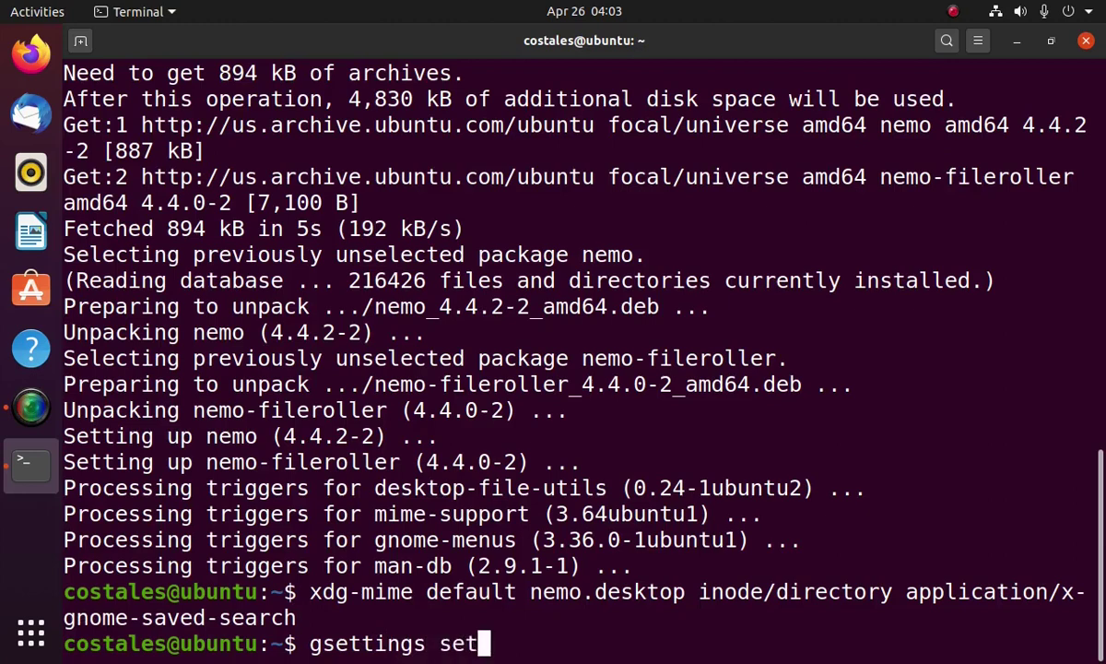
{"action": "type", "text": " org.gnome.de"}
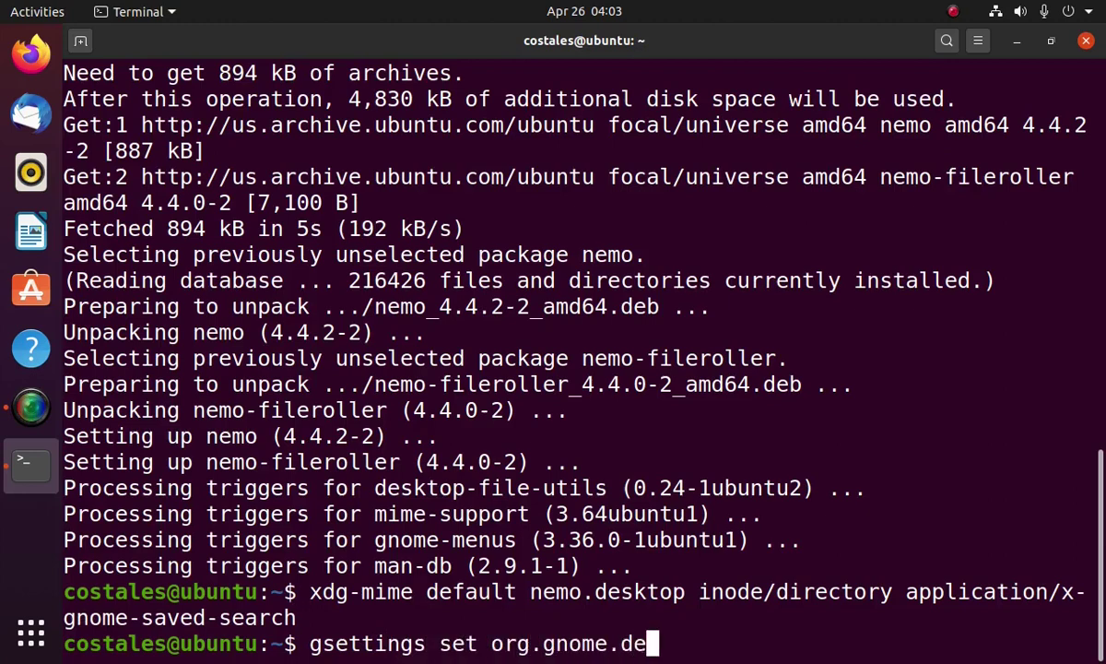
{"action": "type", "text": "sktop.background "}
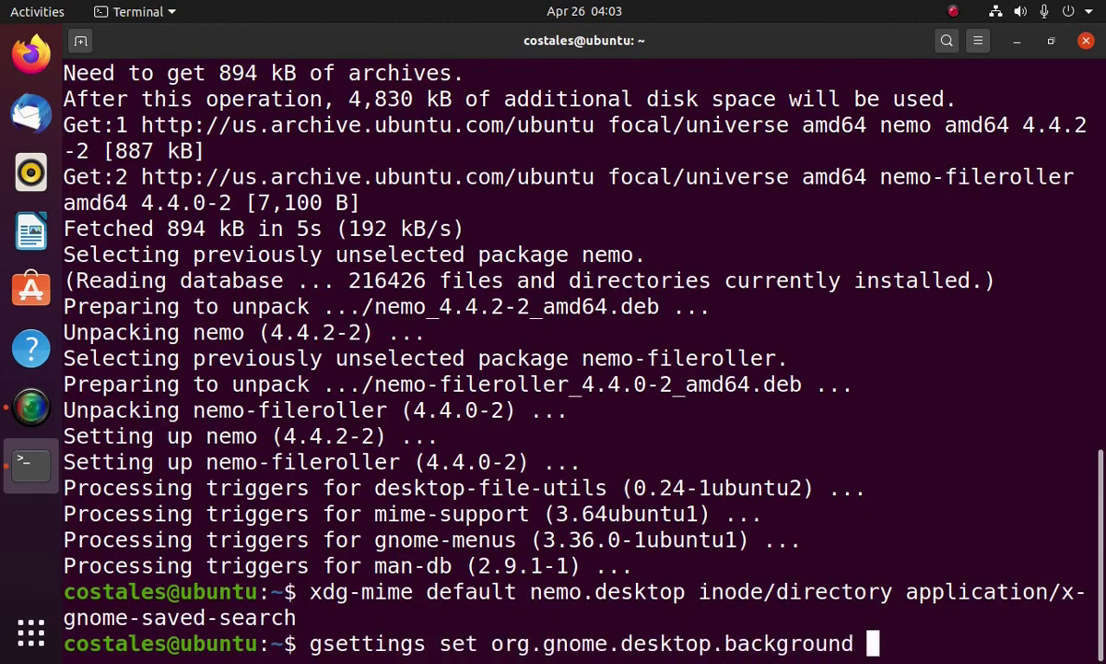
{"action": "type", "text": "show-desktop-icons false"}
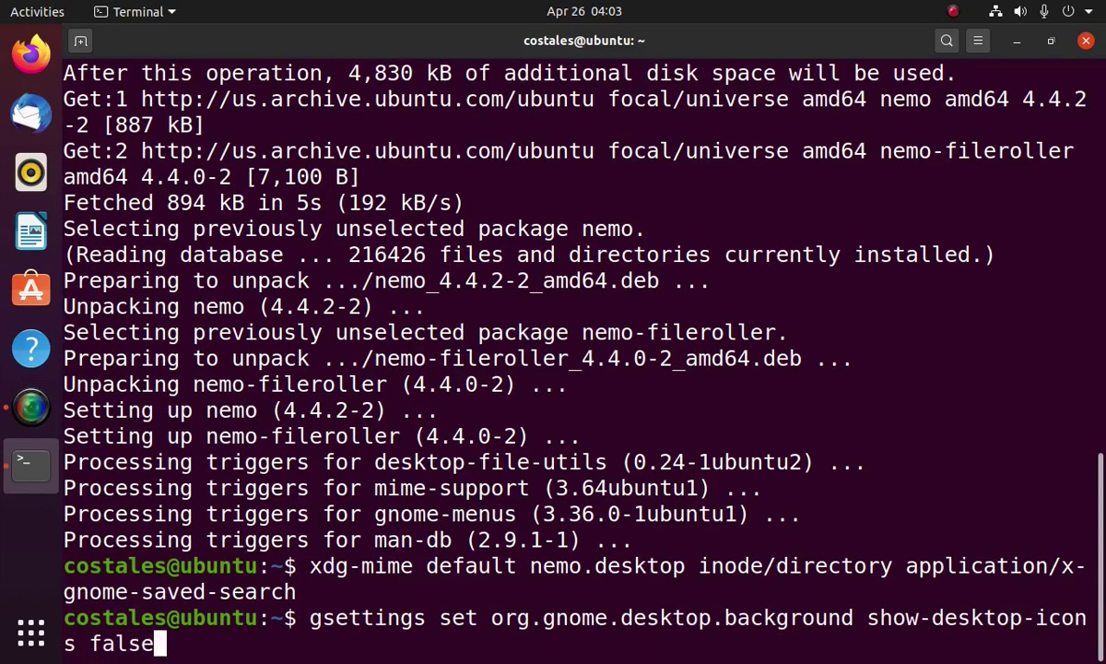
{"action": "key", "text": "Return"}
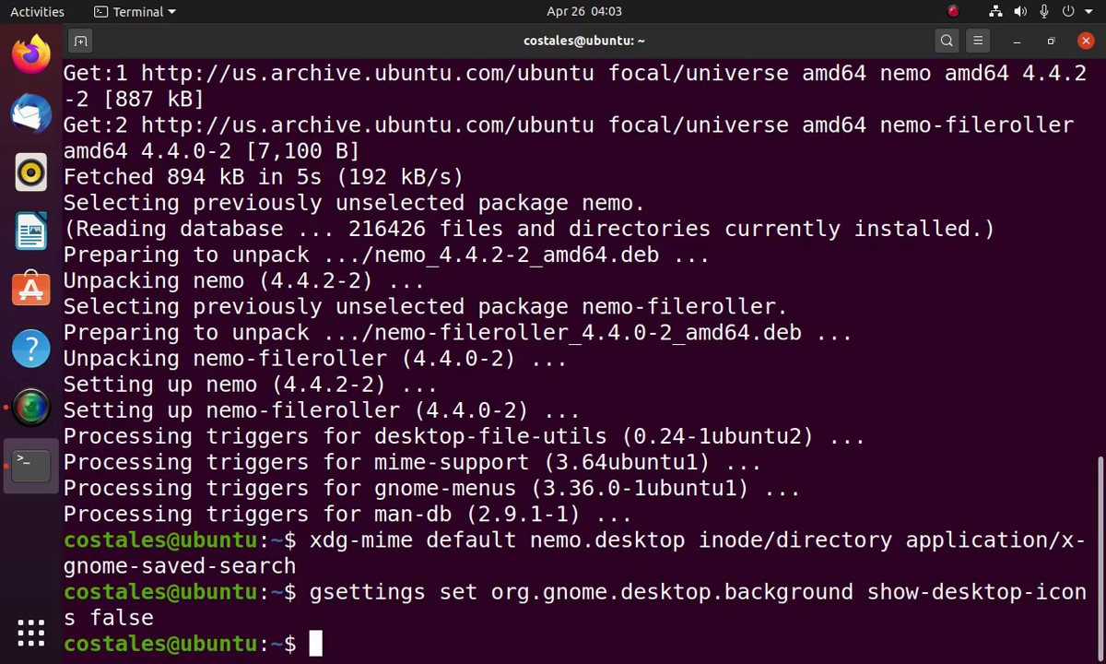
{"action": "type", "text": "gsettings set"}
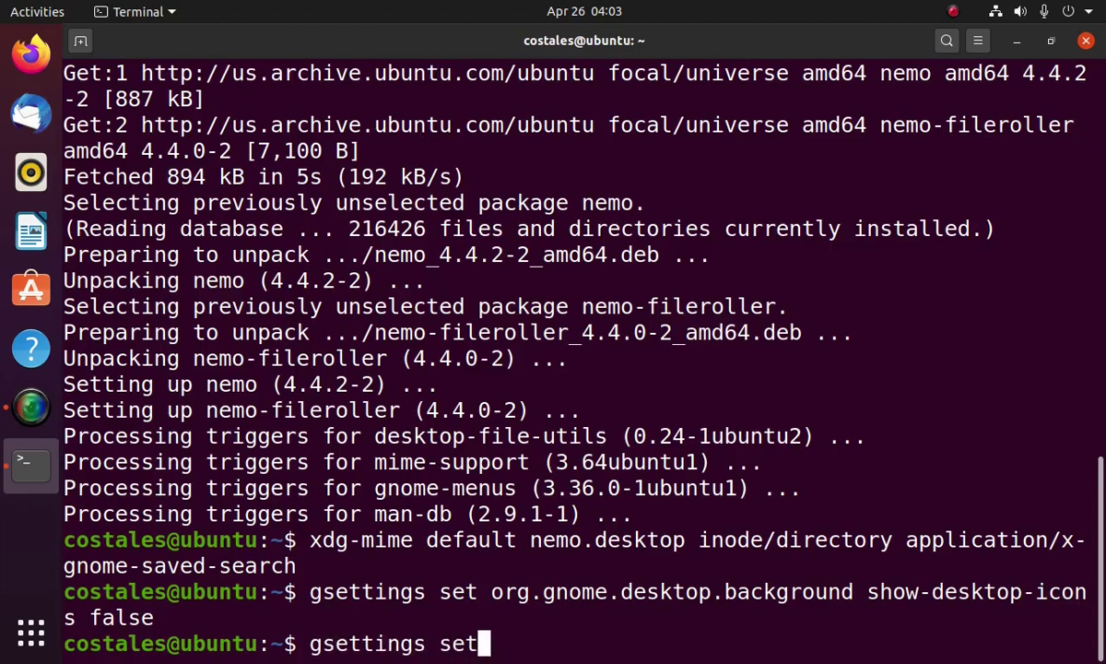
{"action": "type", "text": " org.nemo.desktop"}
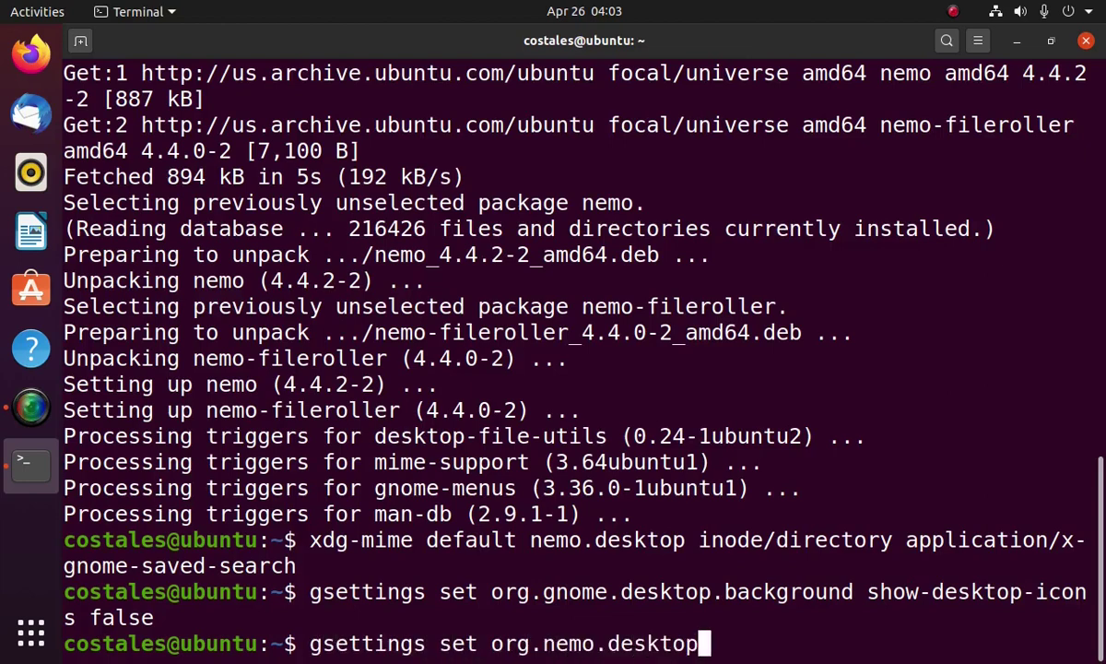
{"action": "type", "text": " show-desktop-i"}
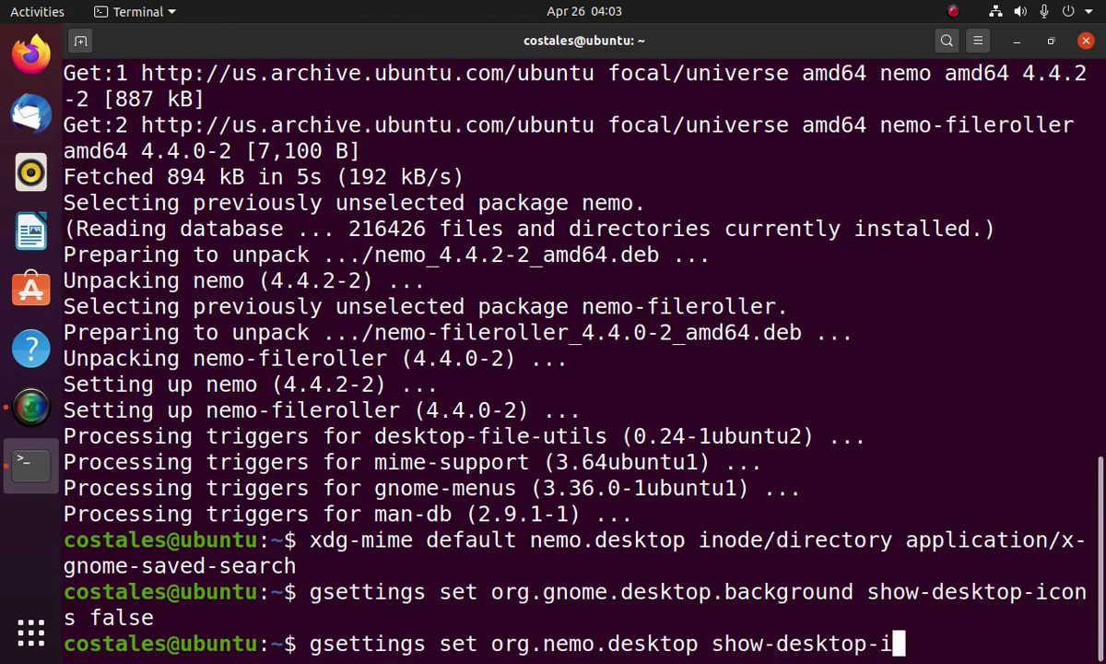
{"action": "type", "text": "cons true"}
{"action": "key", "text": "Return"}
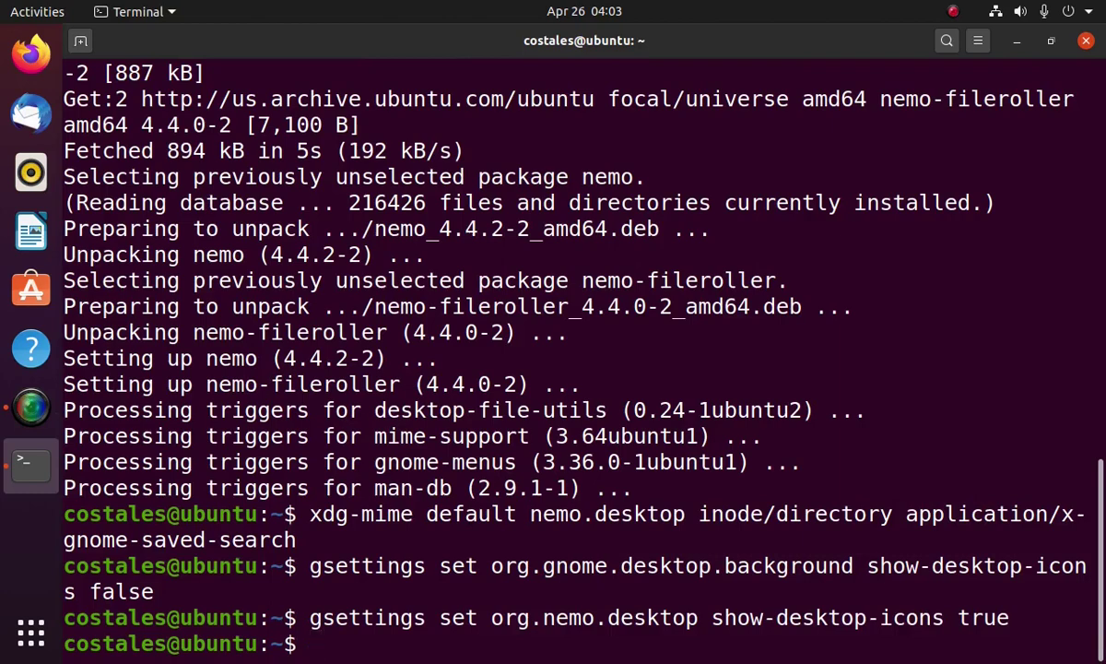
Open /etc/xdg/autostart/nemo-autostart.desktop in vi with sudo
{"action": "type", "text": "sudo"}
{"action": "type", "text": "vi /"}
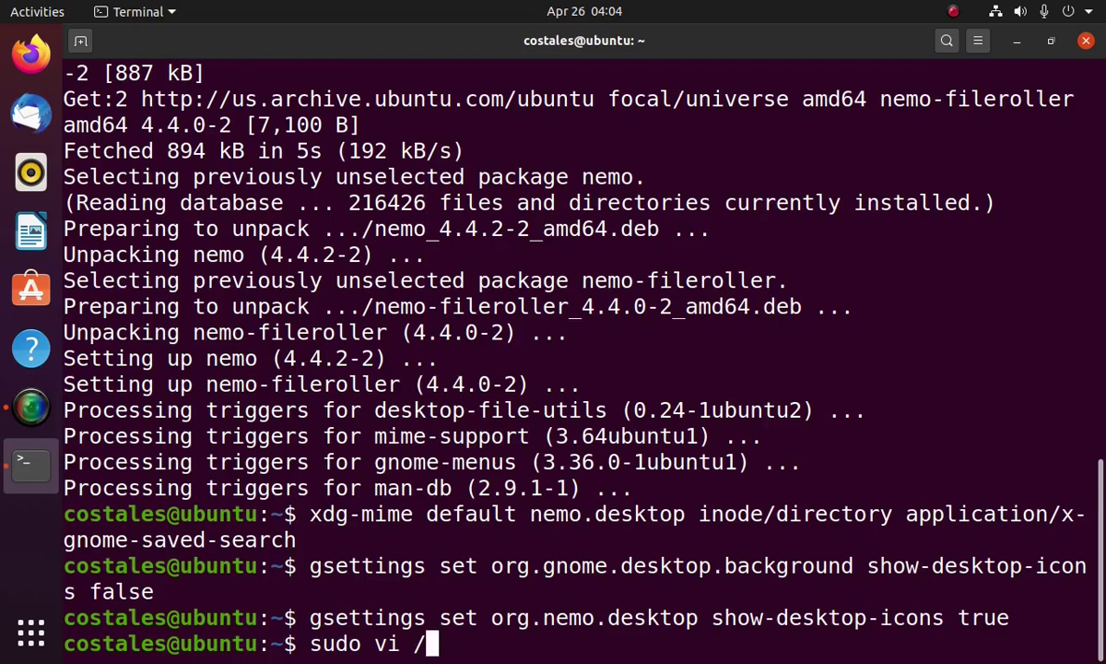
{"action": "type", "text": "etc/"}
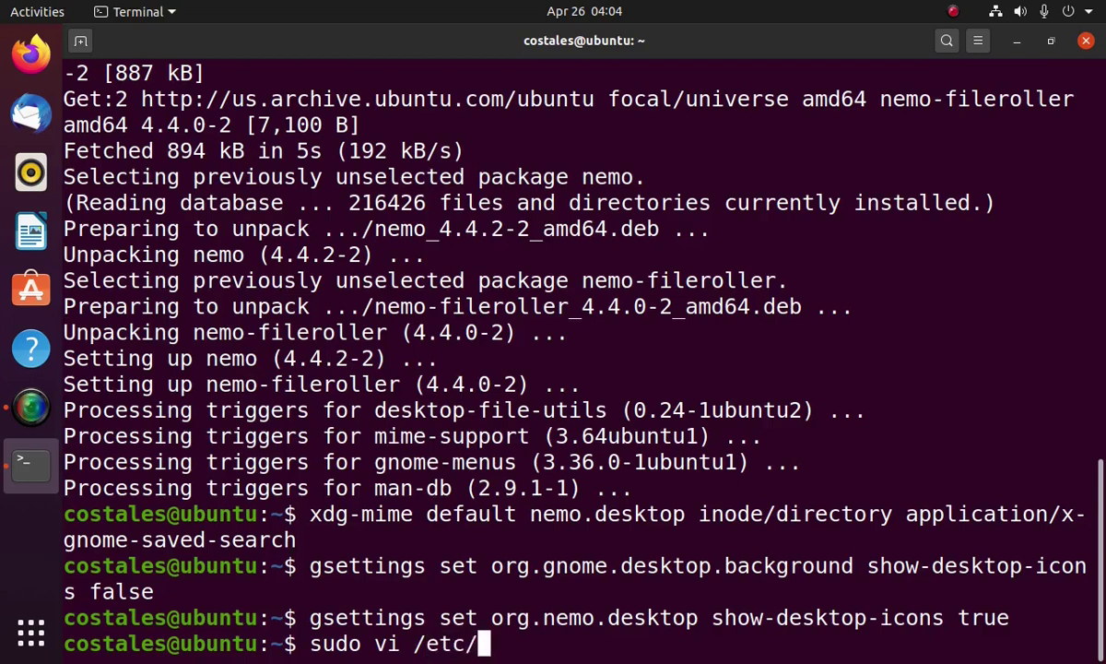
{"action": "type", "text": "xdg/au"}
{"action": "key", "text": "Tab"}
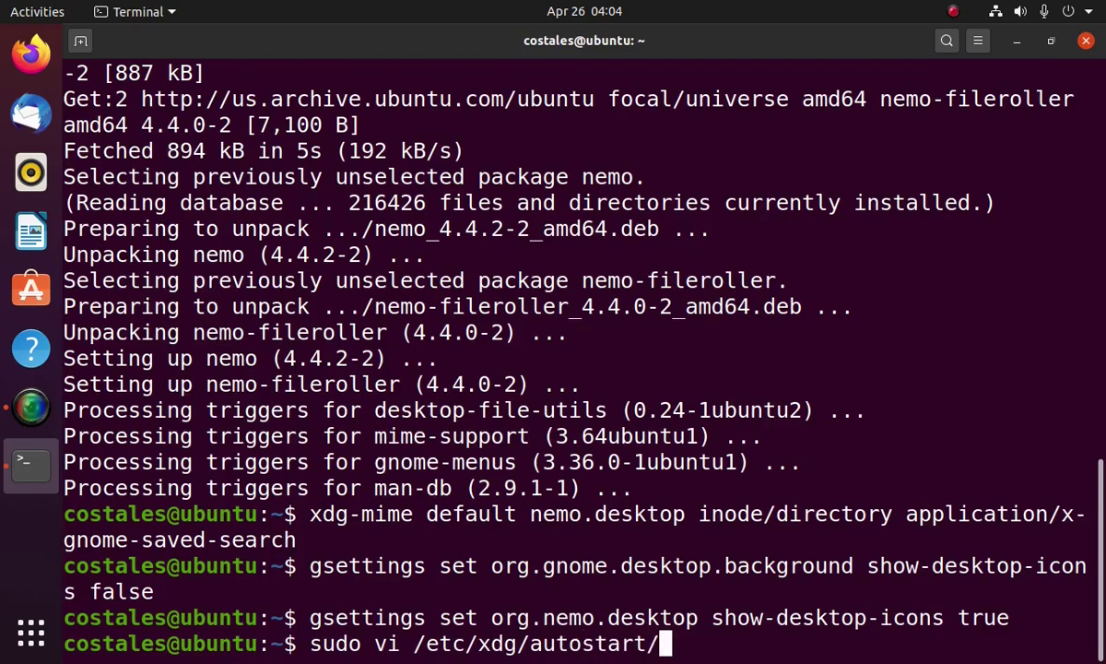
{"action": "type", "text": "nemo-aut"}
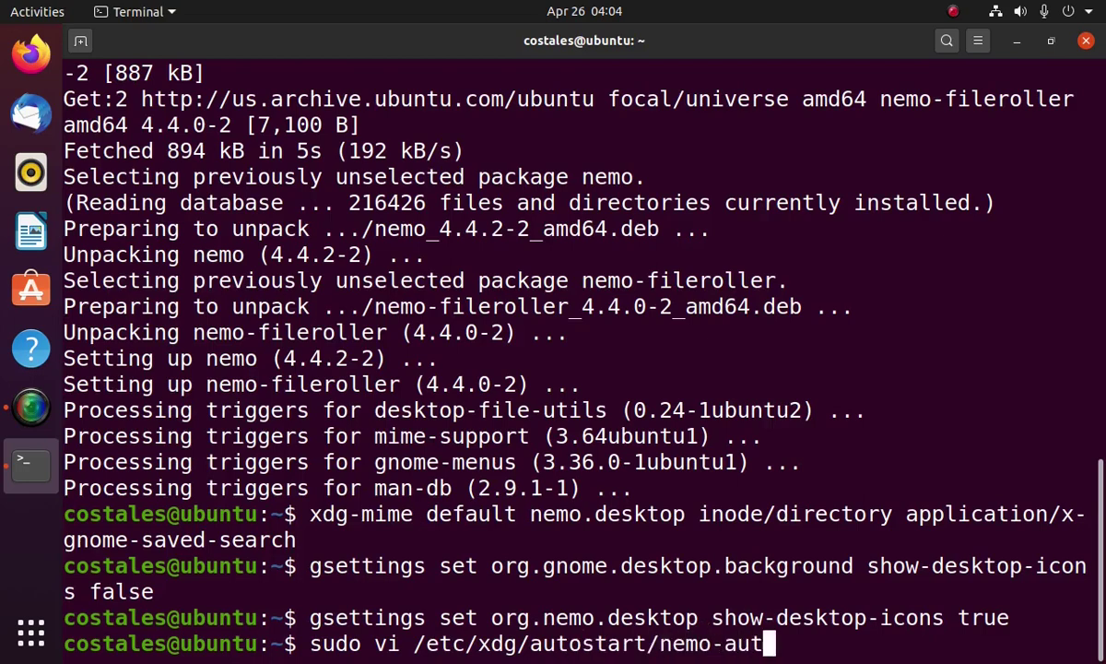
{"action": "type", "text": "ostart"}
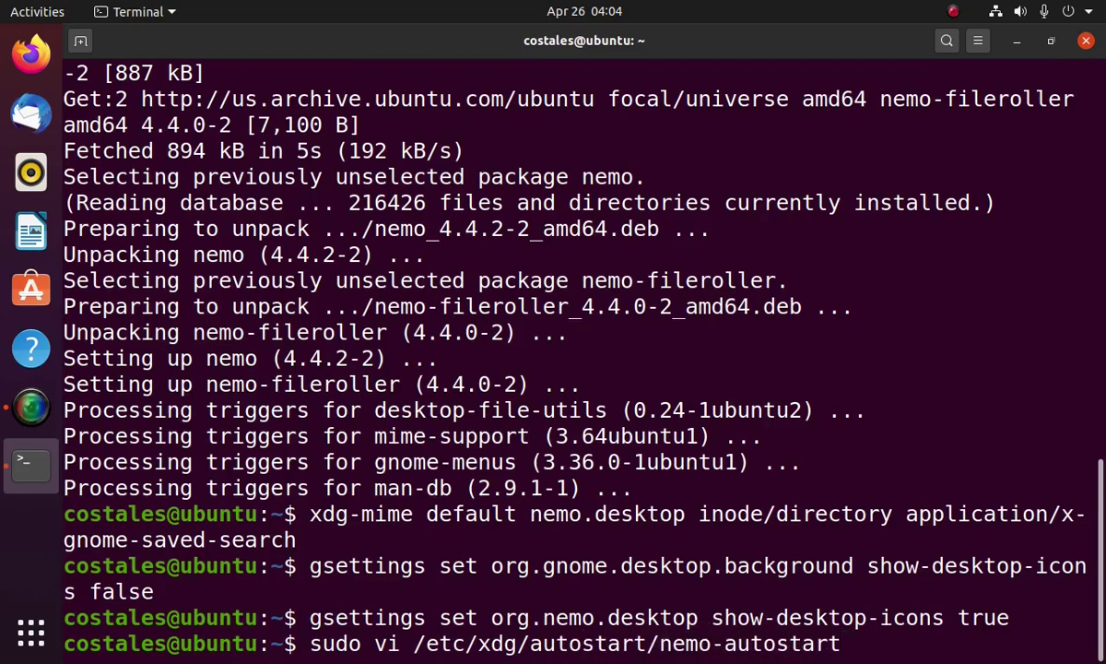
{"action": "type", "text": ".desktop"}
{"action": "key", "text": "Return"}
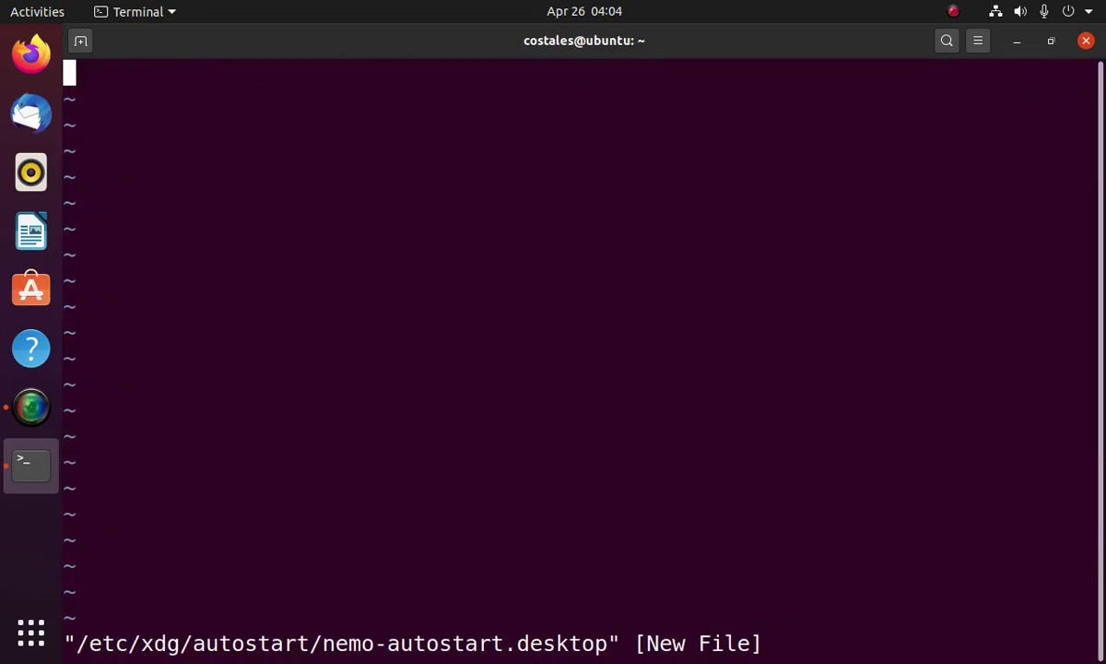
Enter the [Desktop Entry], Type=Application, name=Files and Exec=nemo-desktop lines
{"action": "type", "text": "i[Desk"}
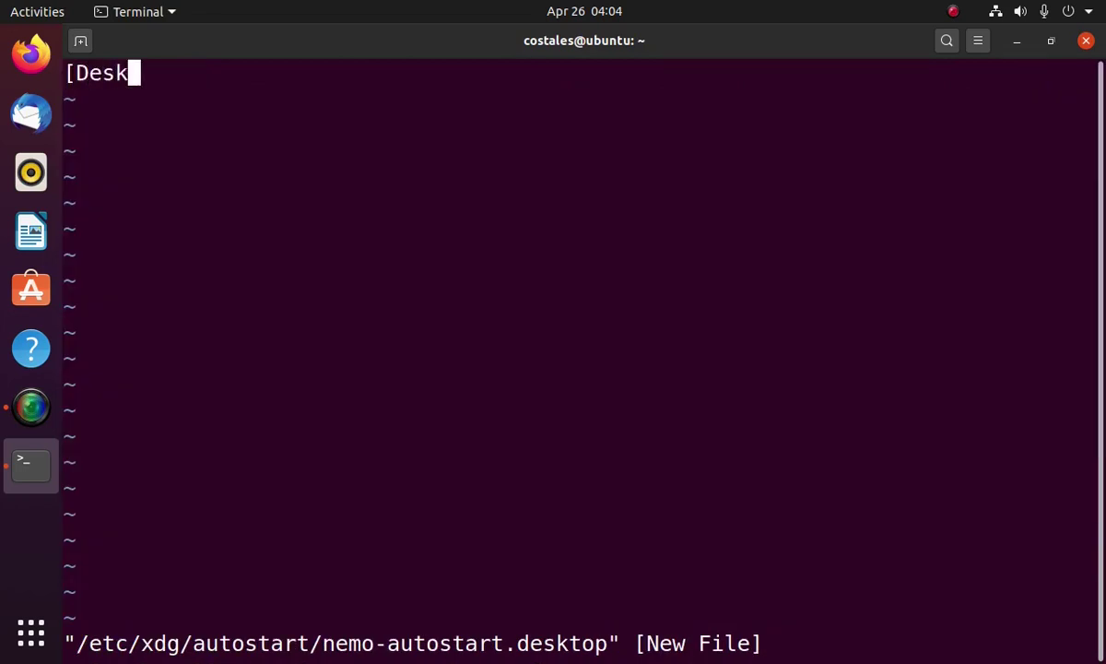
{"action": "type", "text": "top Entry]"}
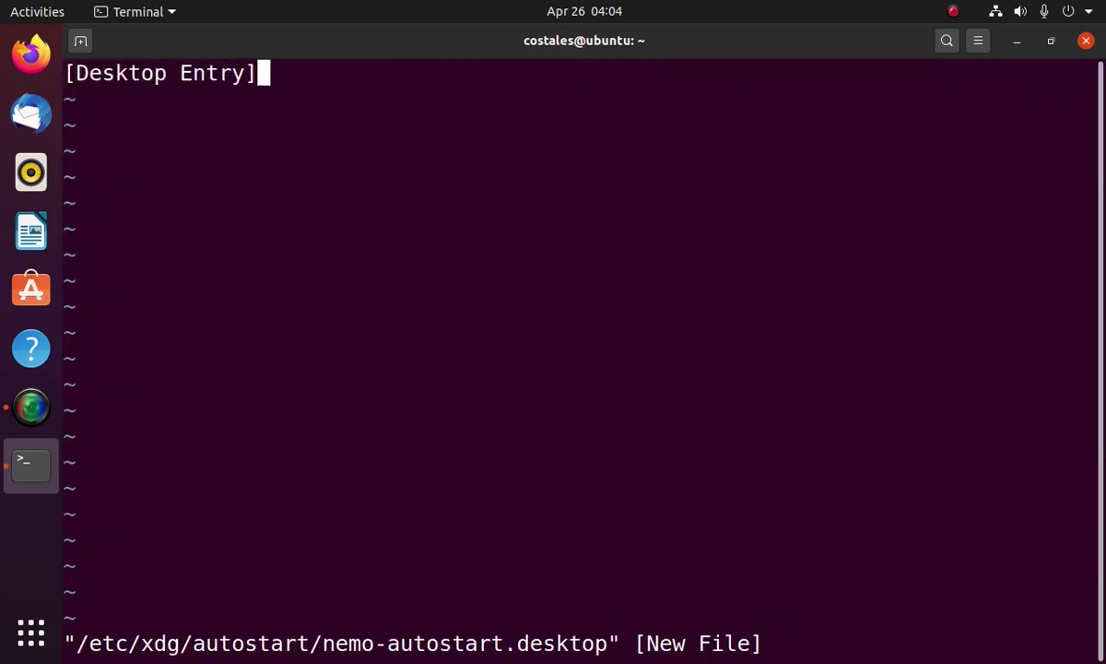
{"action": "key", "text": "Return"}
{"action": "type", "text": "Type=Application"}
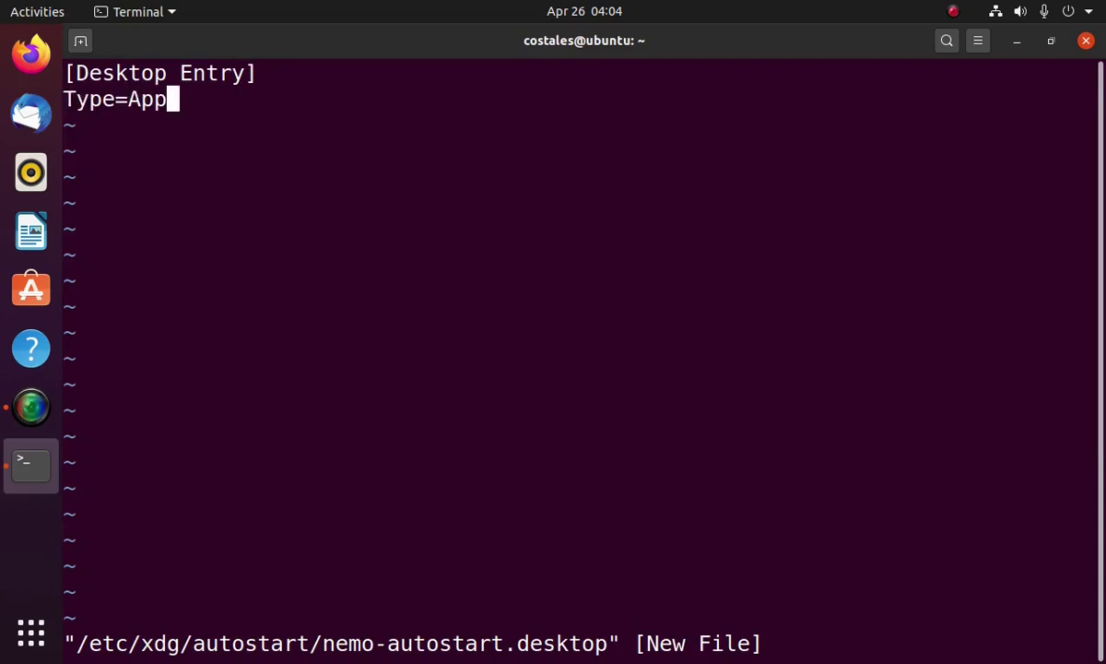
{"action": "key", "text": "Return"}
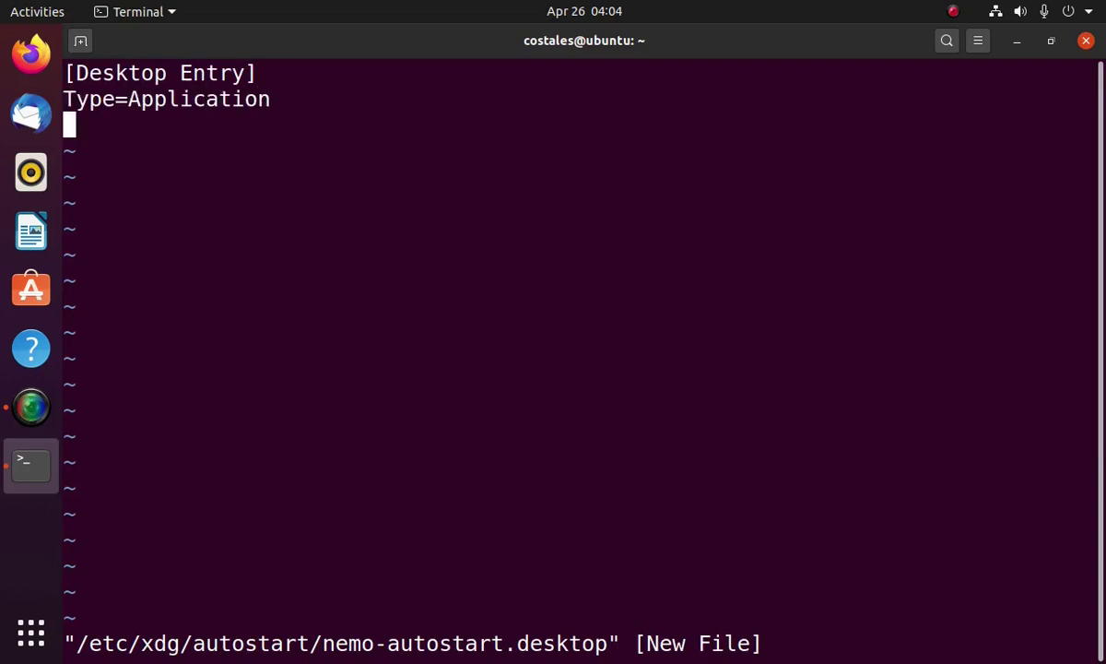
{"action": "type", "text": "name=Files"}
{"action": "key", "text": "Return"}
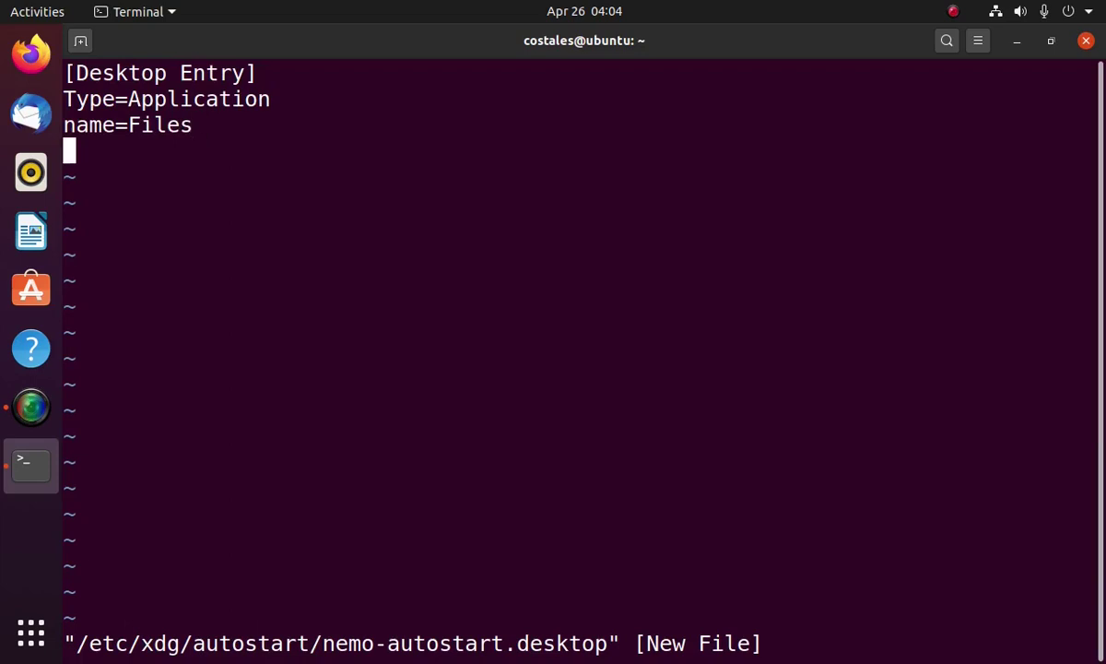
{"action": "type", "text": "Exce"}
{"action": "key", "text": "BackSpace"}
{"action": "key", "text": "BackSpace"}
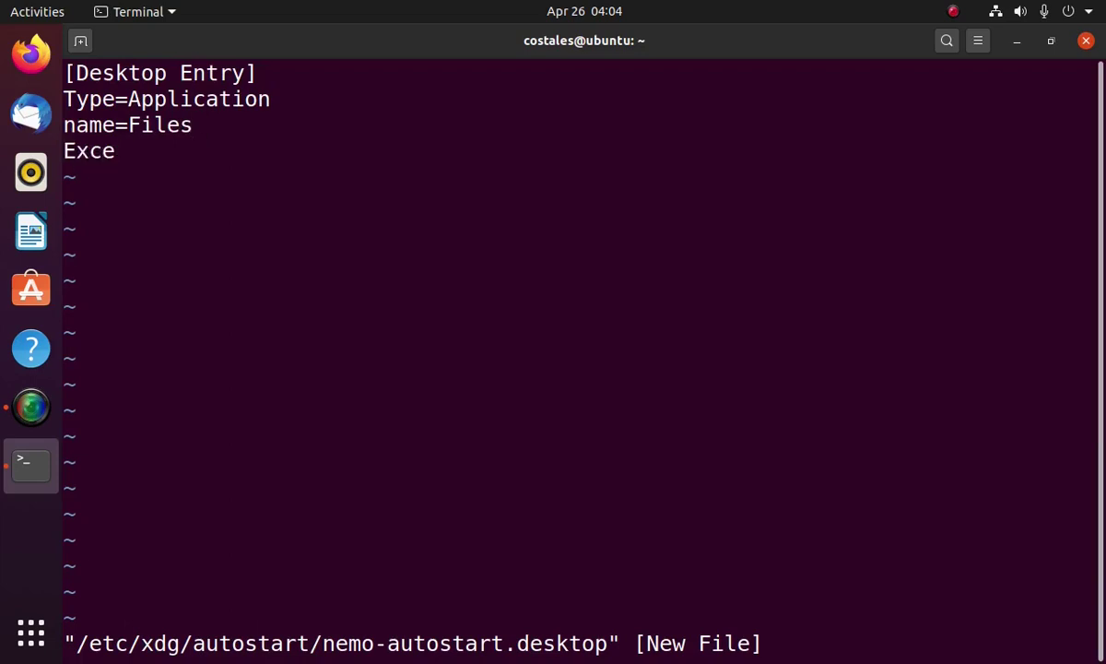
{"action": "type", "text": "ec=nemo"}
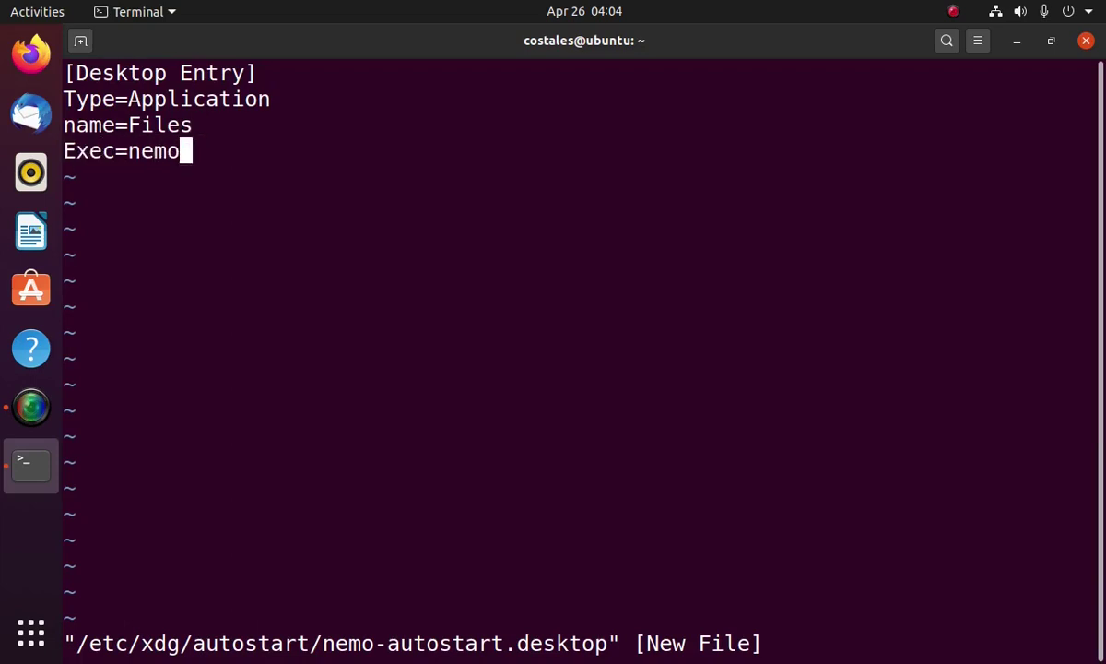
{"action": "type", "text": "-desktop"}
{"action": "key", "text": "Return"}
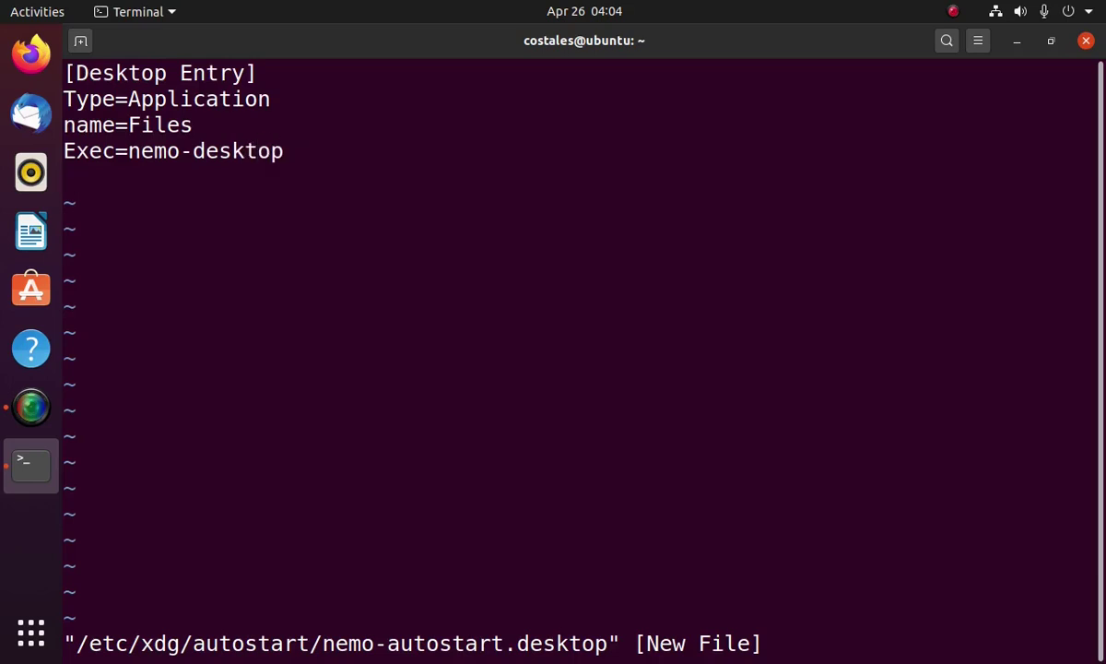
Add OnlyShowIn=GNOME;Unity; and X-Ubuntu-Gettext-Domain=nemo, then save and quit with :wq!
{"action": "type", "text": "OnlyShow"}
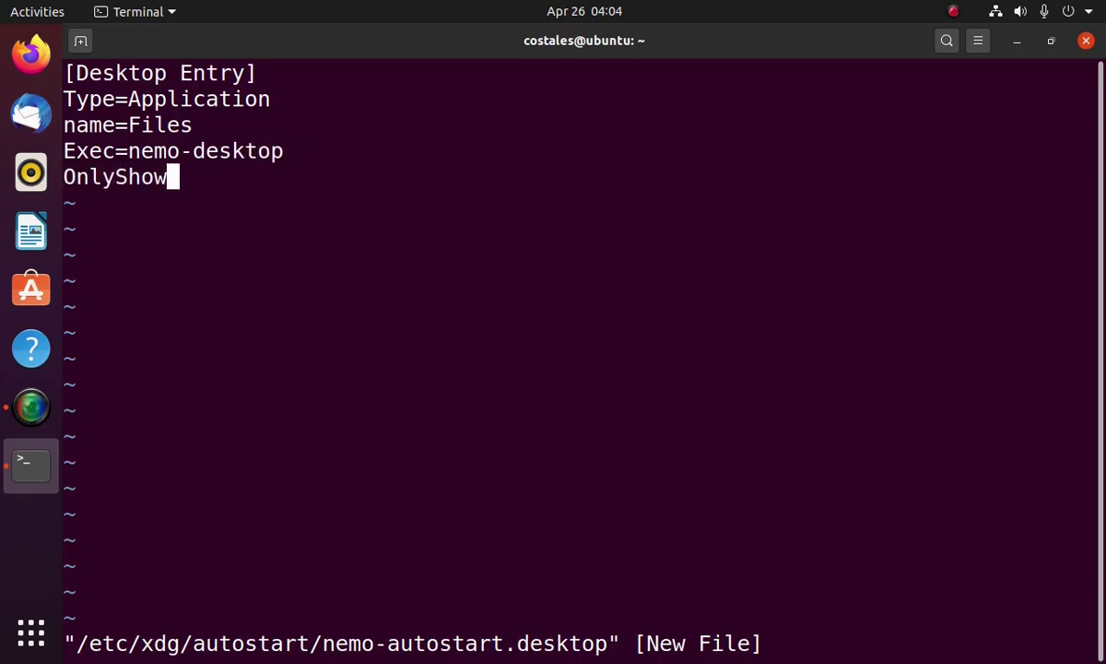
{"action": "type", "text": "In=GNOME;Uni"}
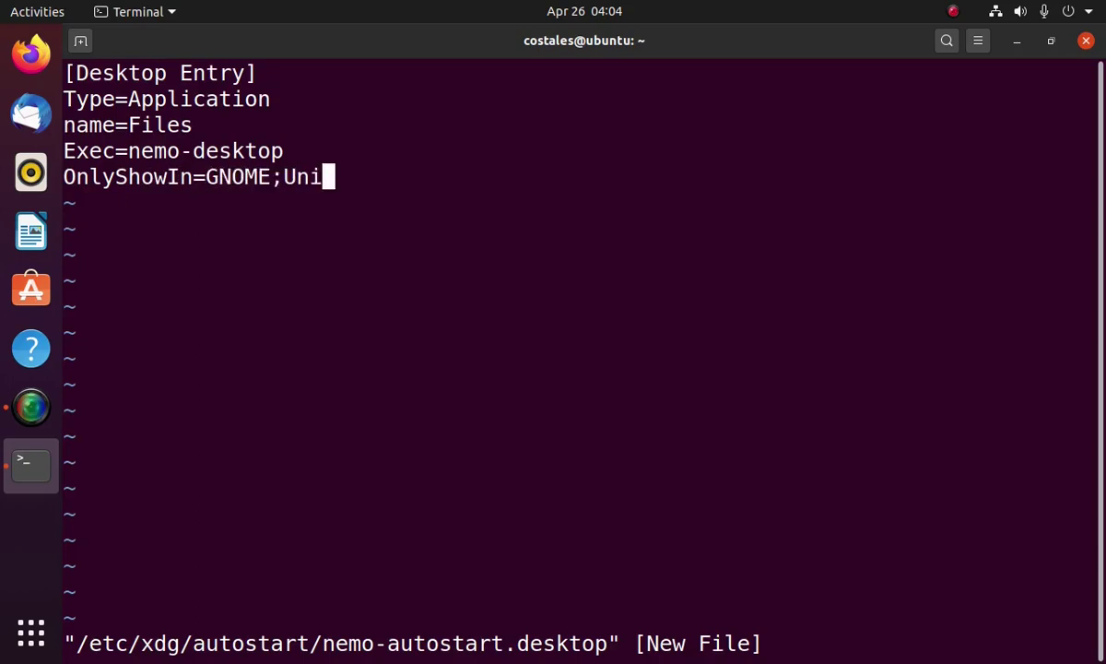
{"action": "type", "text": "ty;"}
{"action": "key", "text": "Return"}
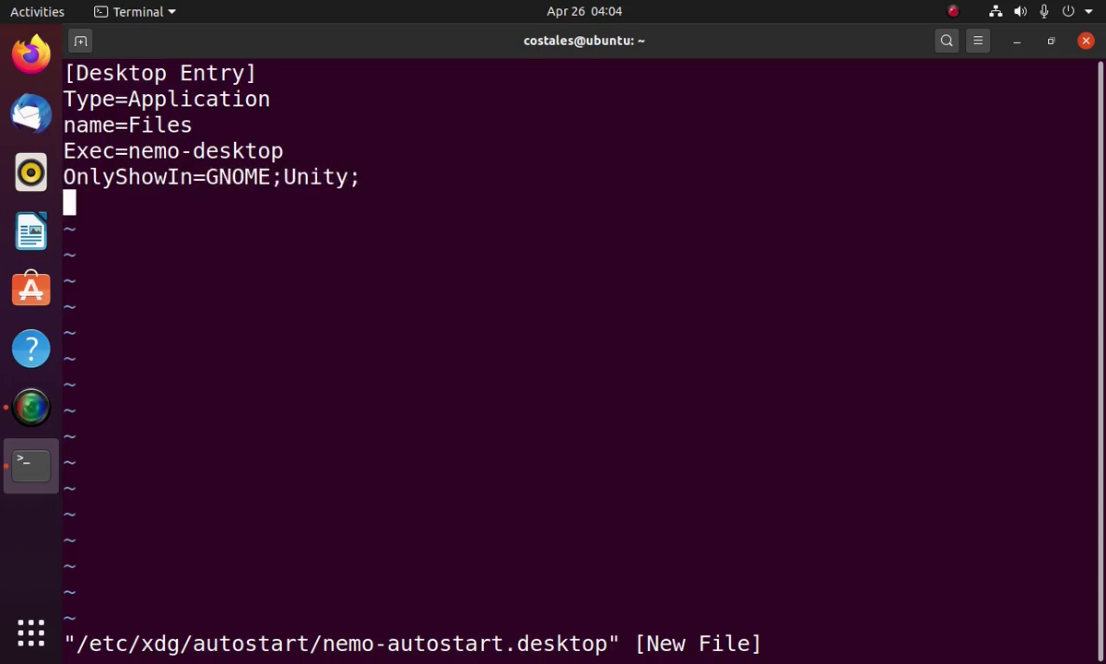
{"action": "type", "text": "X-Ubuntu-Get"}
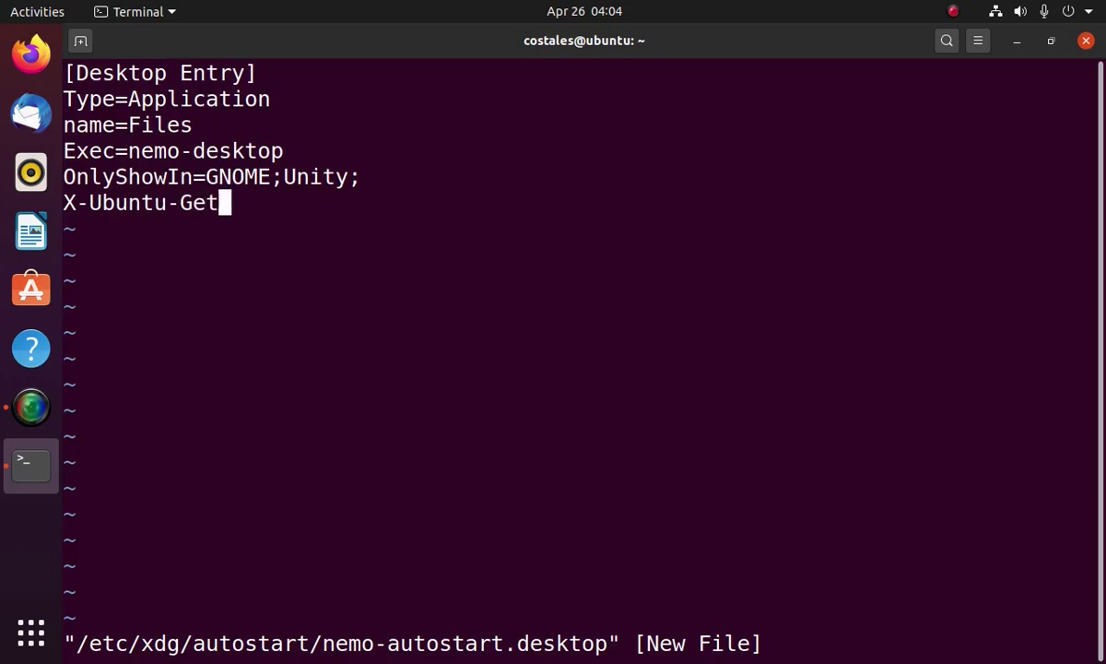
{"action": "type", "text": "text-Domain=nemo"}
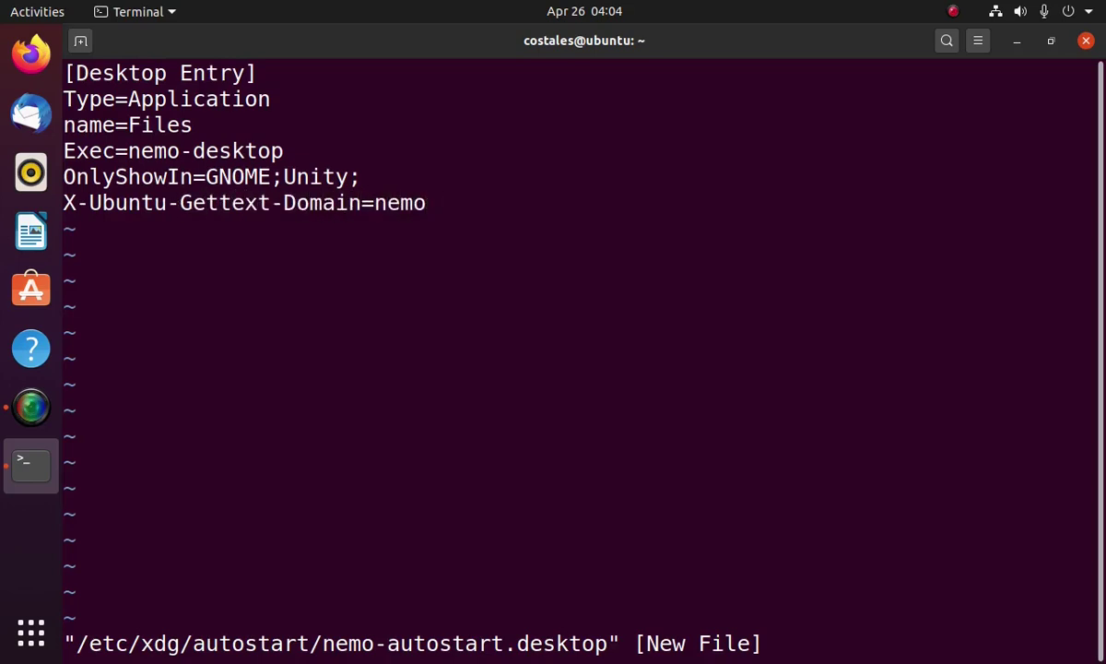
{"action": "key", "text": "Escape"}
{"action": "type", "text": ":wq!"}
{"action": "key", "text": "Return"}
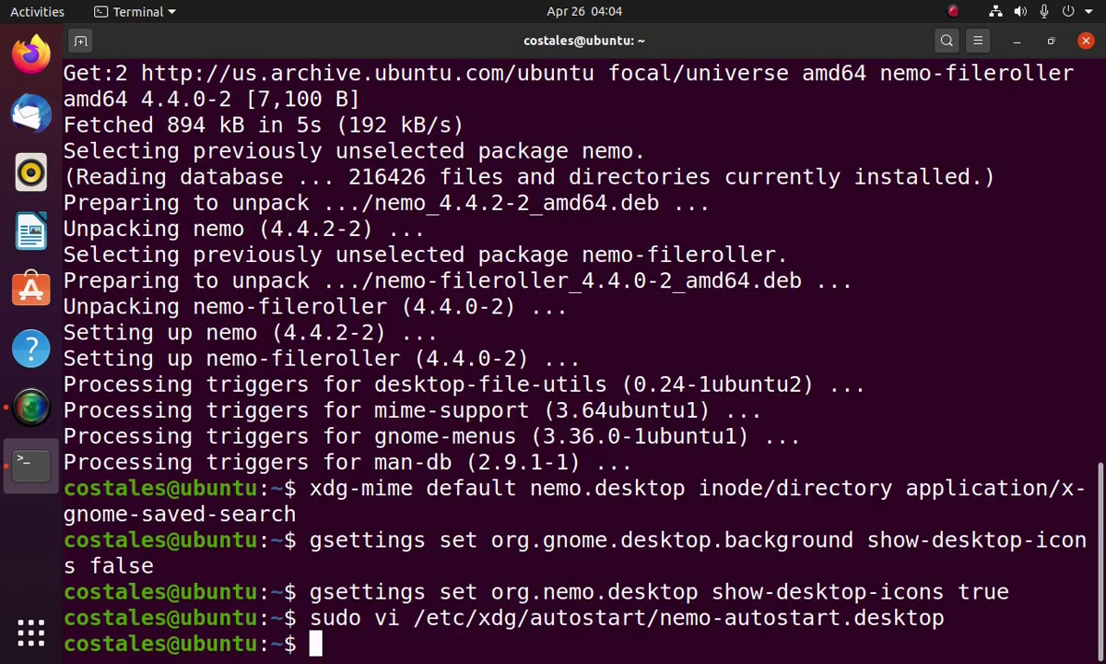
Find Files (Nemo) by searching 'nemo', add it to favourites, move it up the dock, and return to Terminal
{"action": "type", "text": "s"}
{"action": "key", "text": "BackSpace"}
{"action": "left_click", "coordinate": [31, 633]}
{"action": "type", "text": "nemo"}
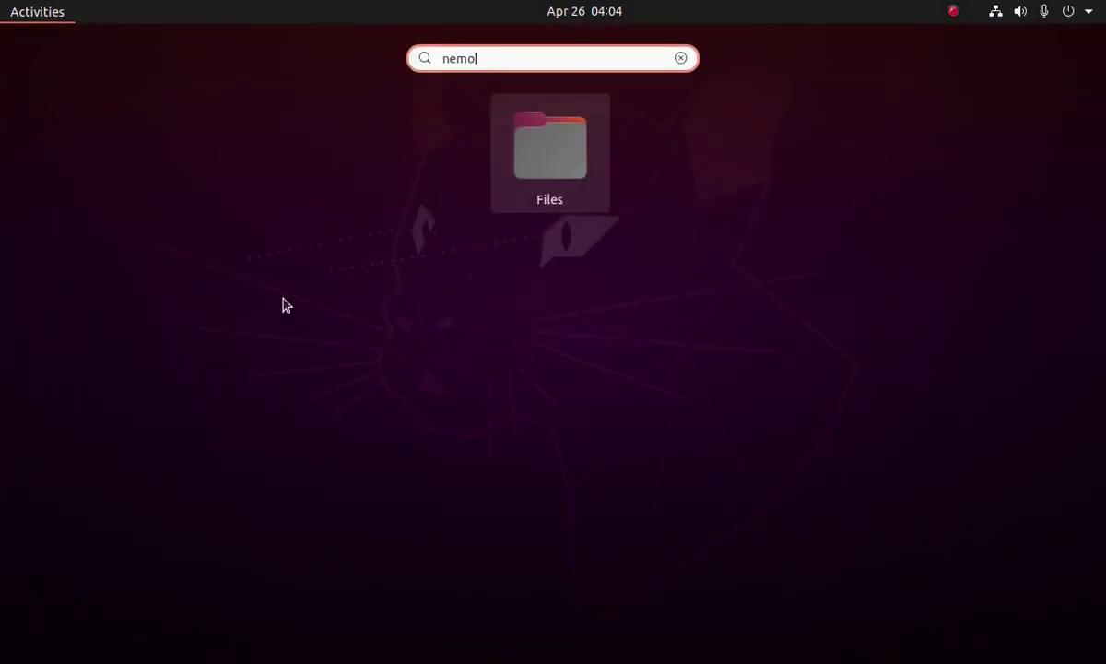
{"action": "right_click", "coordinate": [549, 148]}
{"action": "left_click", "coordinate": [698, 219]}
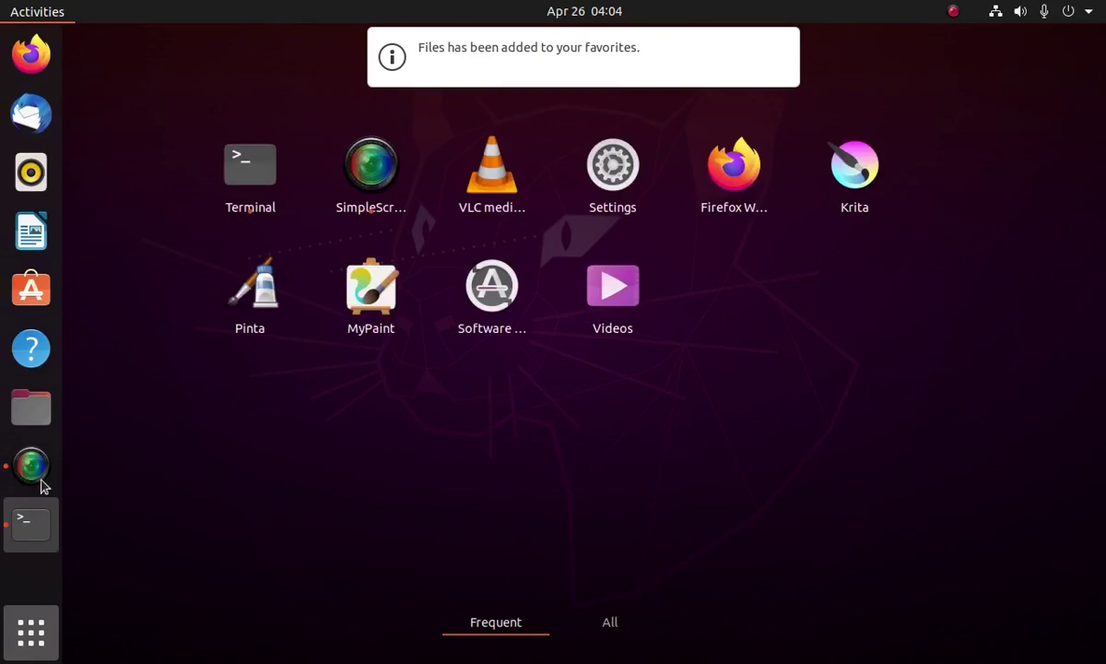
{"action": "left_click_drag", "start_coordinate": [34, 409], "coordinate": [41, 166]}
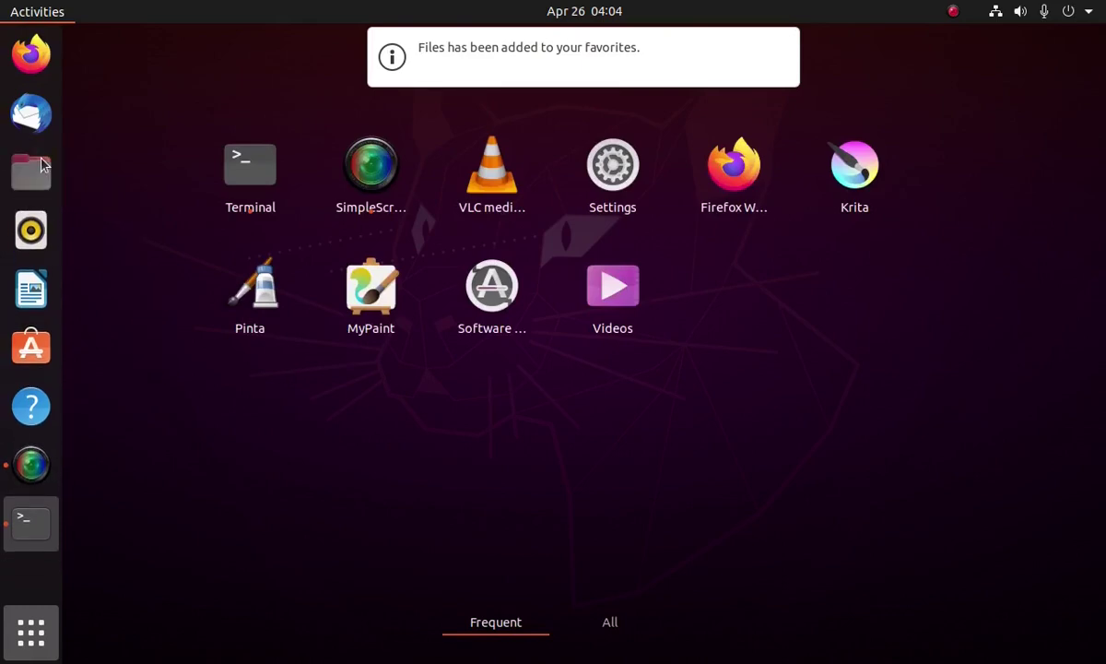
{"action": "left_click", "coordinate": [36, 525]}
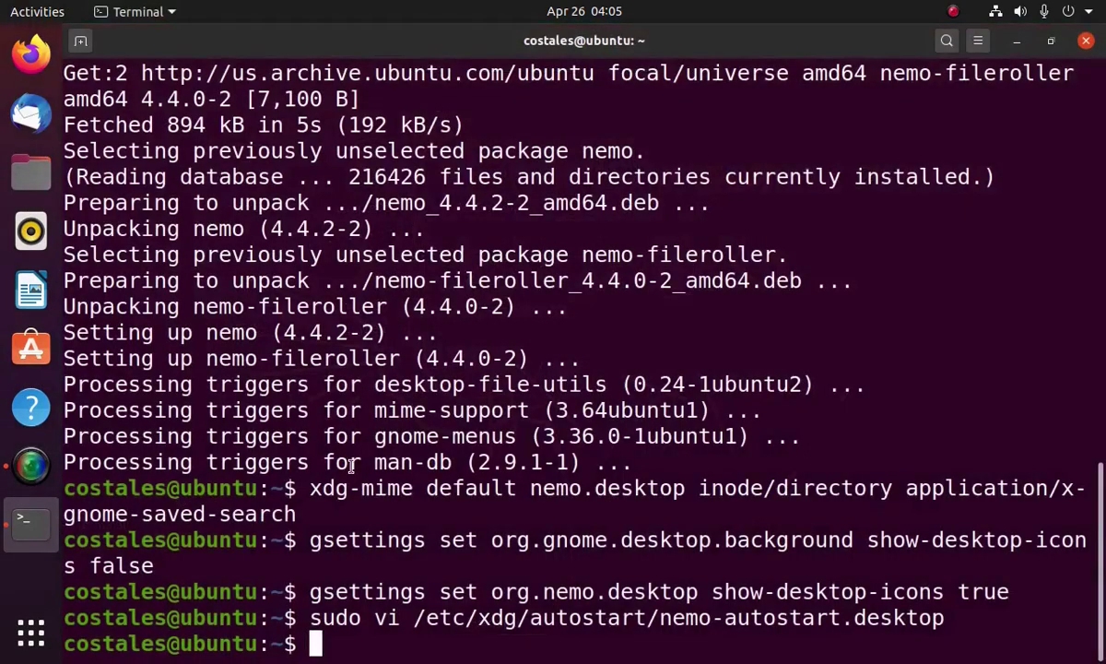
Reboot with sudo reboot, then create an Untitled Folder on the desktop
{"action": "type", "text": "sudo reboot"}
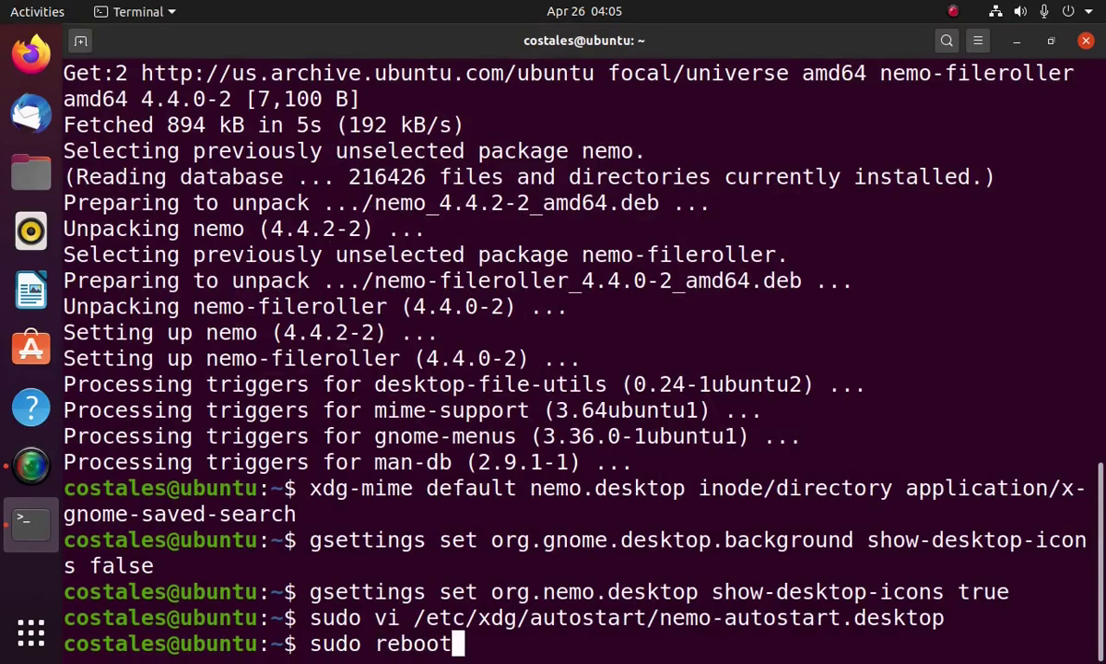
{"action": "key", "text": "Return"}
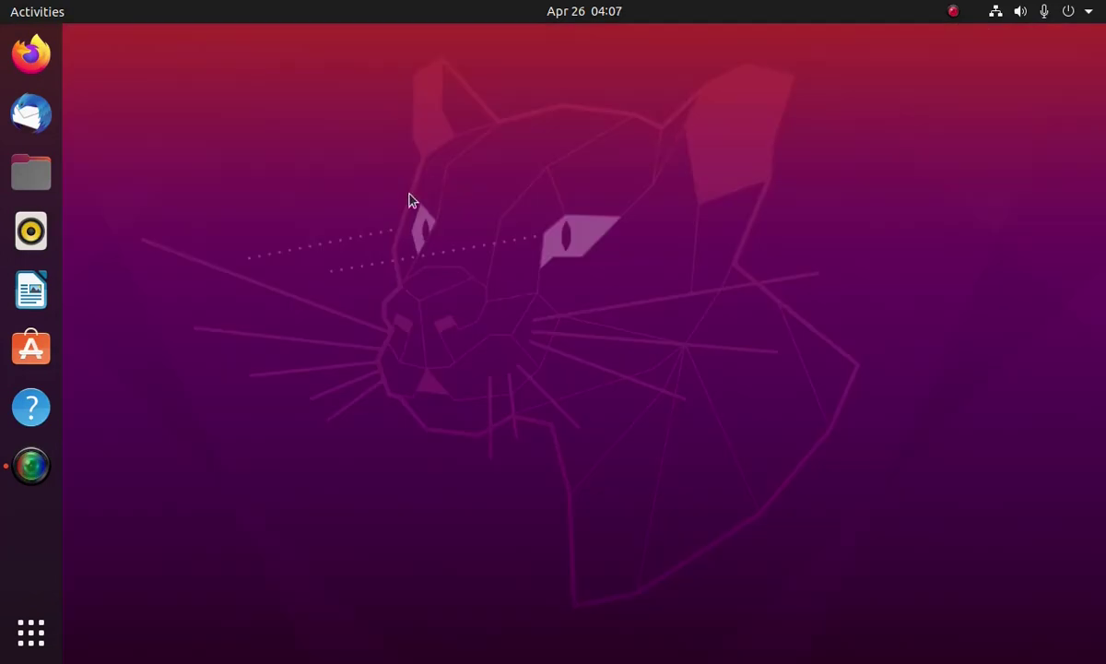
{"action": "right_click", "coordinate": [188, 137]}
{"action": "left_click", "coordinate": [207, 147]}
{"action": "left_click", "coordinate": [189, 163]}
Create texto.txt on the desktop from the texto template and open the Home folder in Files
{"action": "right_click", "coordinate": [153, 170]}
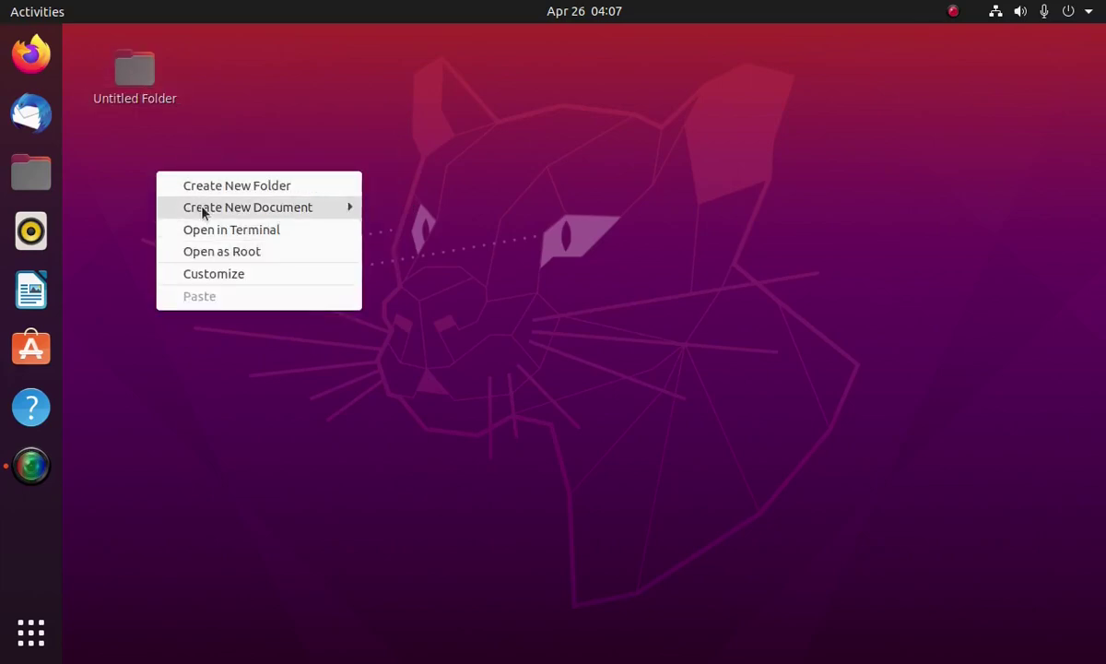
{"action": "mouse_move", "coordinate": [205, 208]}
{"action": "left_click", "coordinate": [412, 207]}
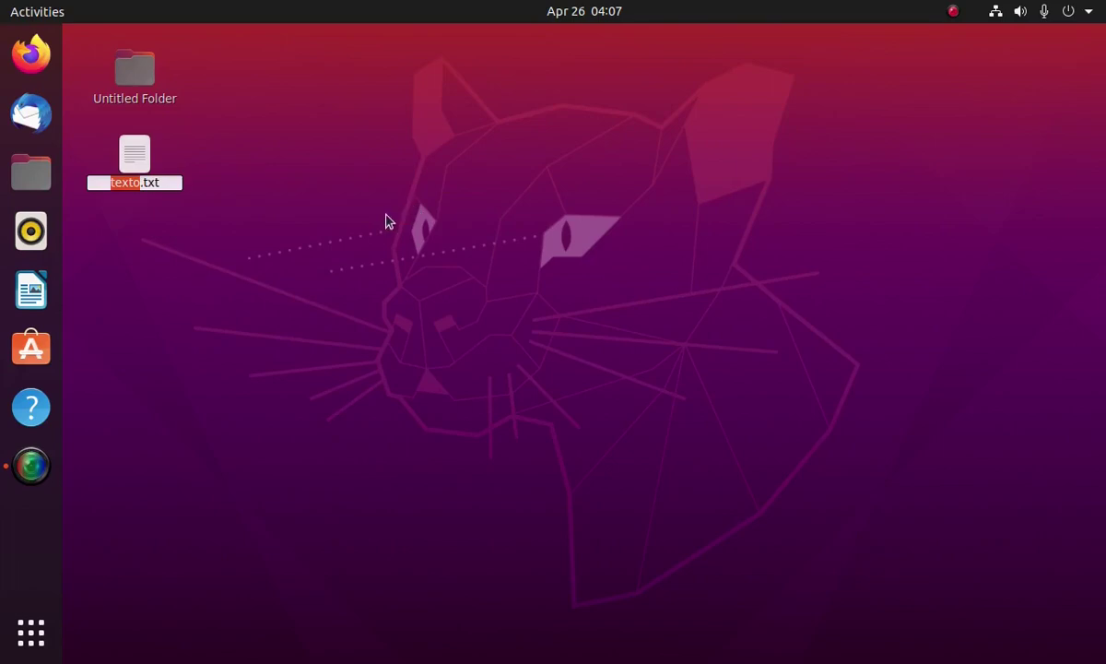
{"action": "left_click", "coordinate": [352, 215]}
{"action": "left_click", "coordinate": [30, 172]}
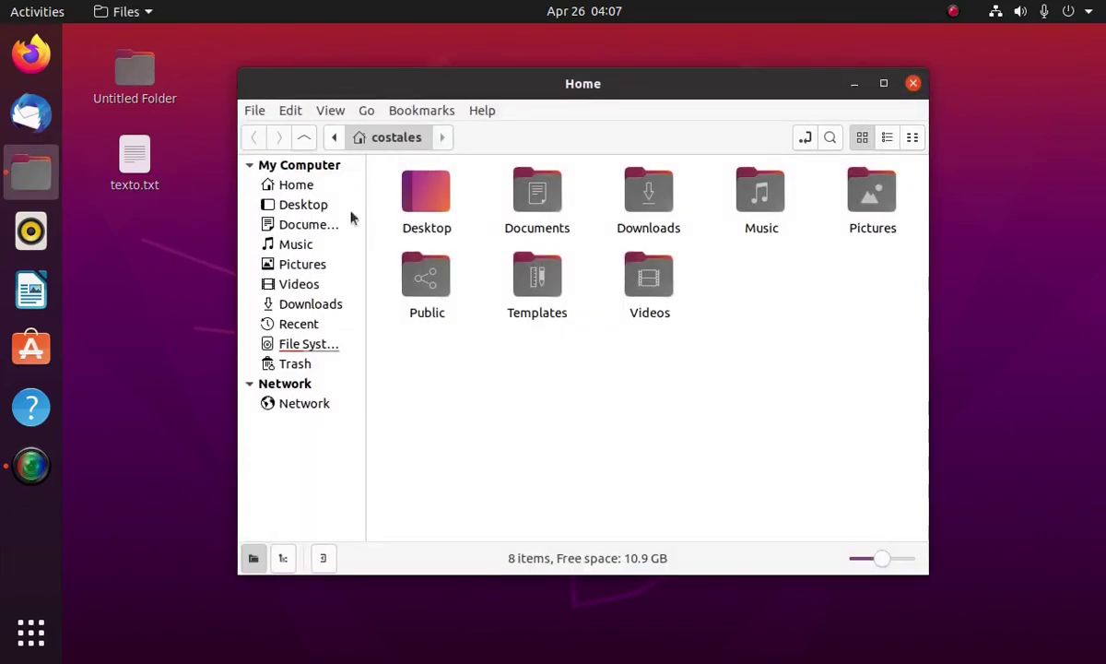
Move texto.txt from the desktop into Home, back out, then into Untitled Folder
{"action": "left_click_drag", "start_coordinate": [129, 159], "coordinate": [729, 365]}
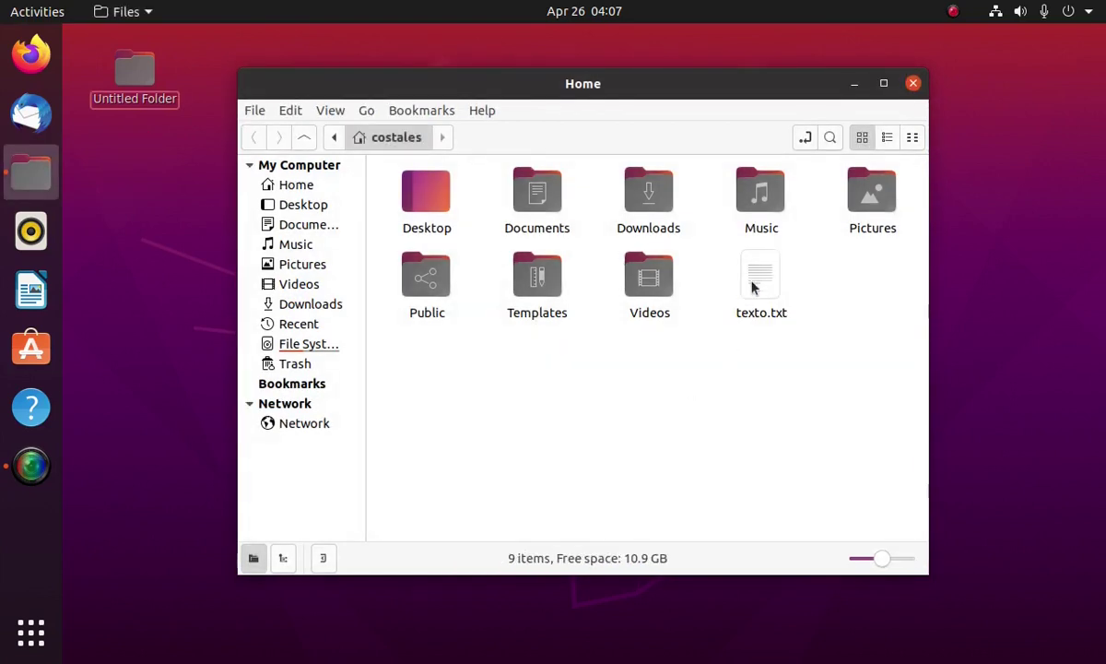
{"action": "left_click_drag", "start_coordinate": [751, 288], "coordinate": [133, 222]}
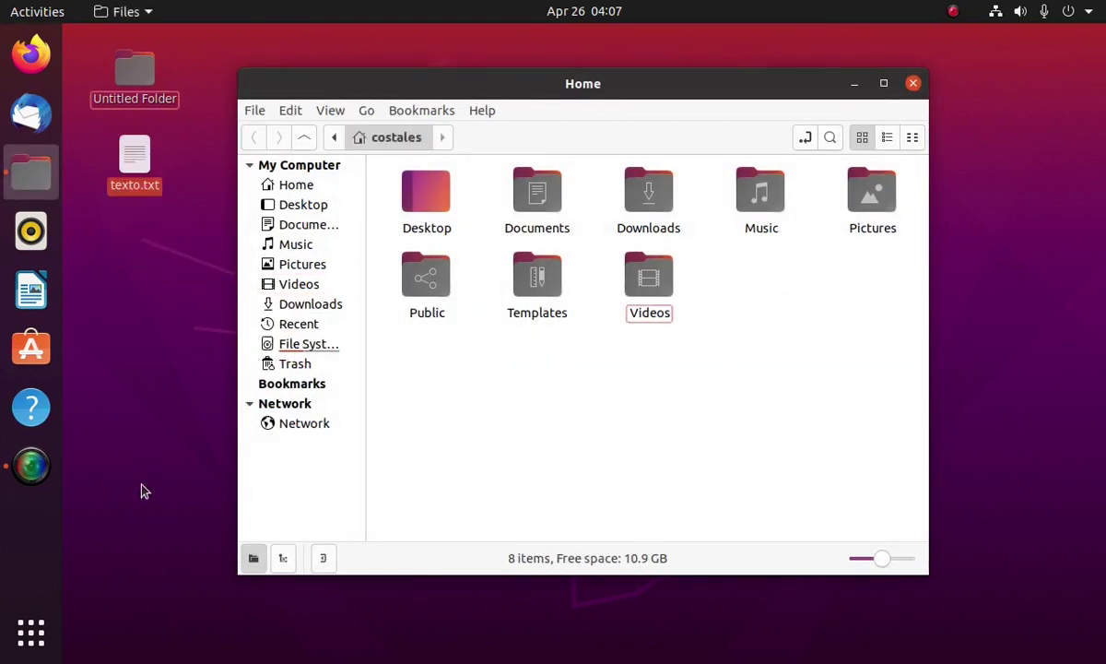
{"action": "left_click_drag", "start_coordinate": [131, 168], "coordinate": [117, 74]}
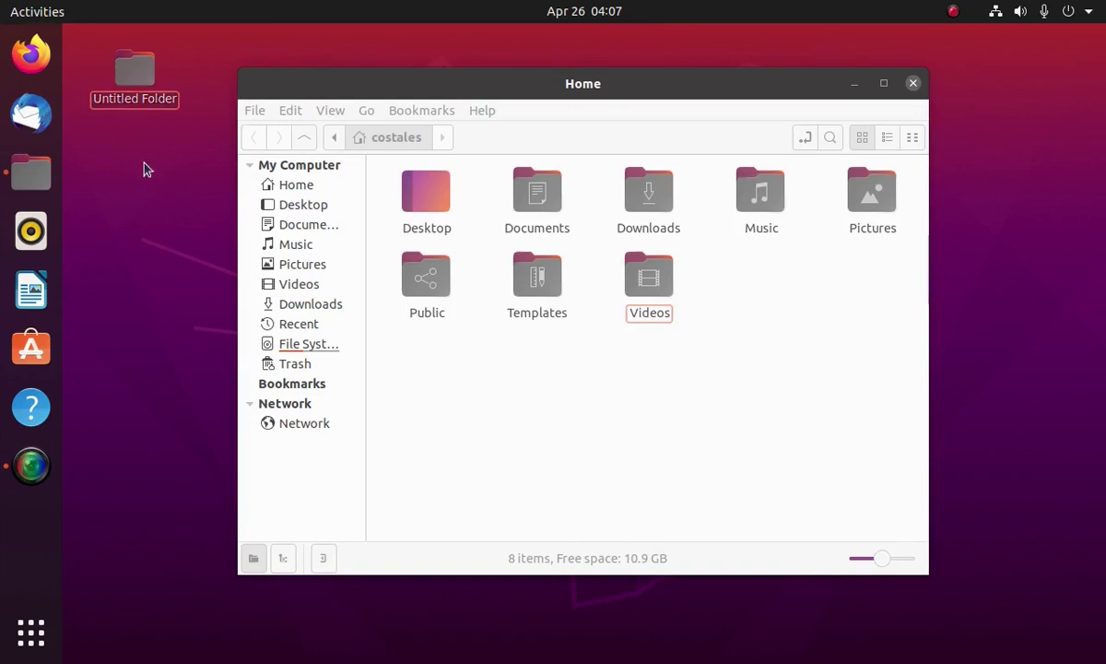
Create a new empty document on the desktop from the right-click menu
{"action": "right_click", "coordinate": [149, 193]}
{"action": "mouse_move", "coordinate": [195, 237]}
{"action": "left_click", "coordinate": [387, 242]}
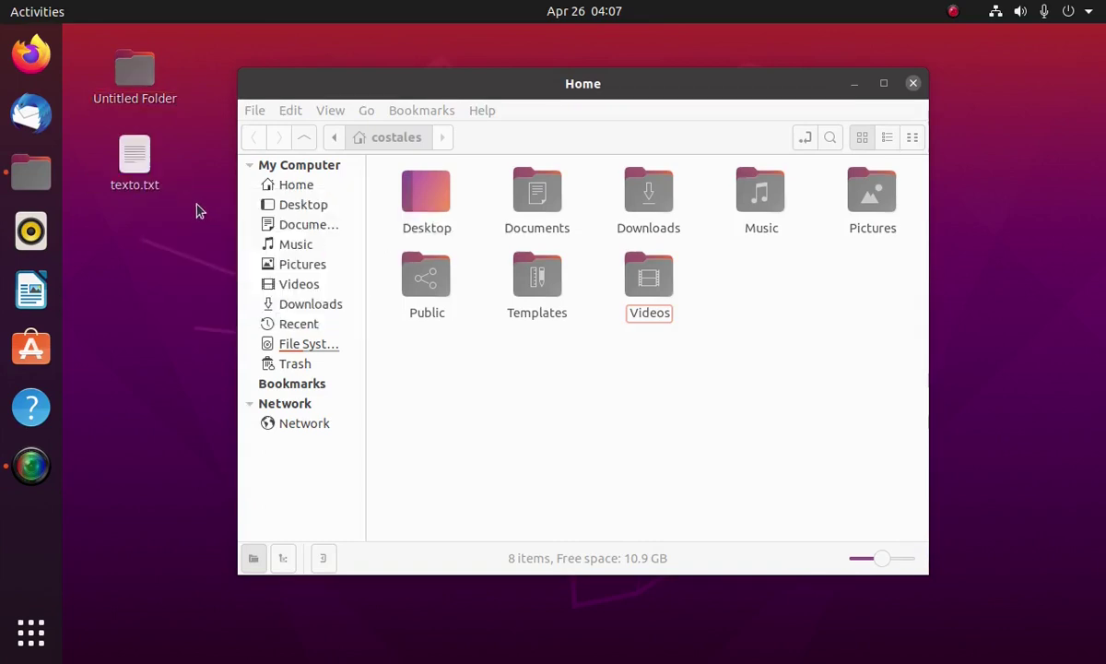
Rename the new document to texto2.txt, then delete it from the desktop
{"action": "left_click", "coordinate": [135, 157]}
{"action": "key", "text": "F2"}
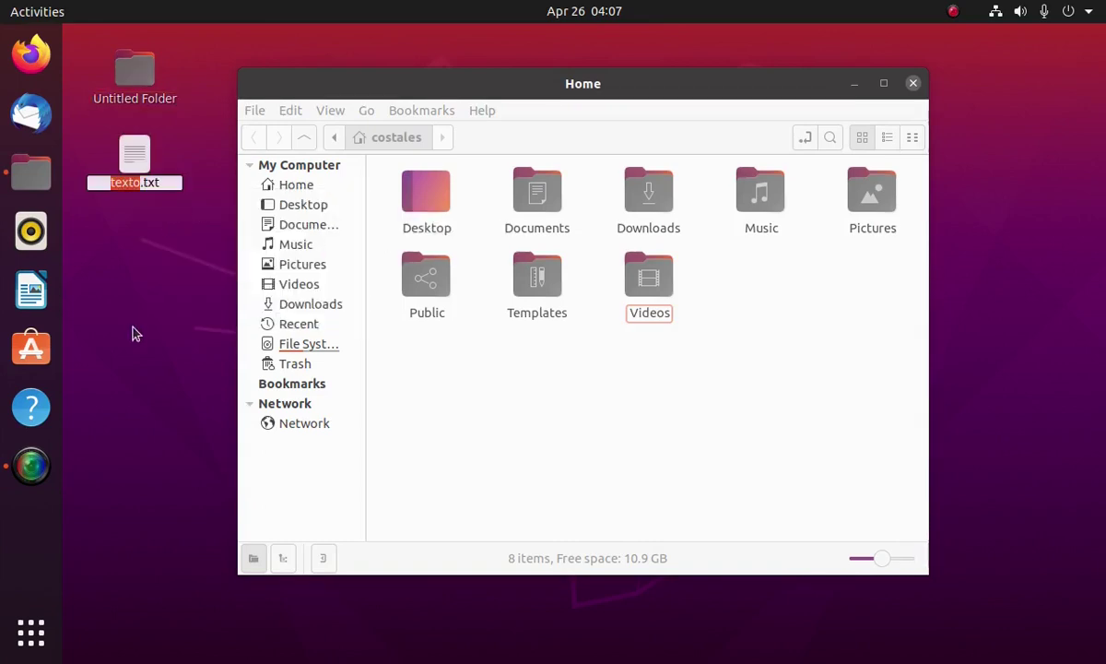
{"action": "type", "text": "texto2"}
{"action": "key", "text": "Return"}
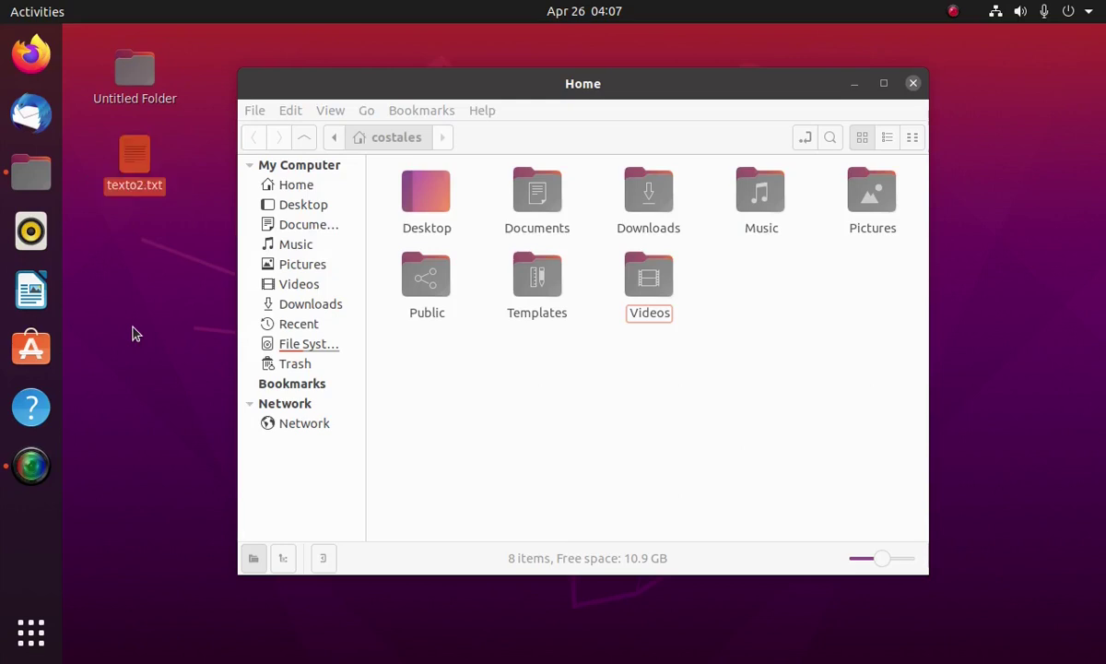
{"action": "key", "text": "Delete"}
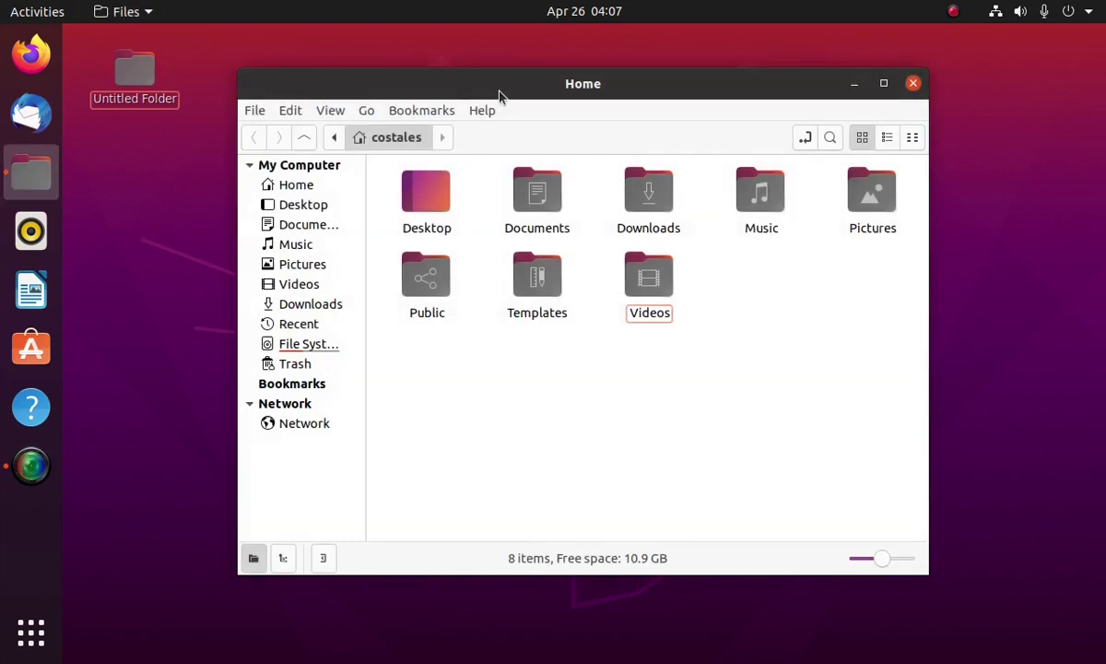
{"action": "left_click", "coordinate": [255, 112]}
{"action": "mouse_move", "coordinate": [296, 118]}
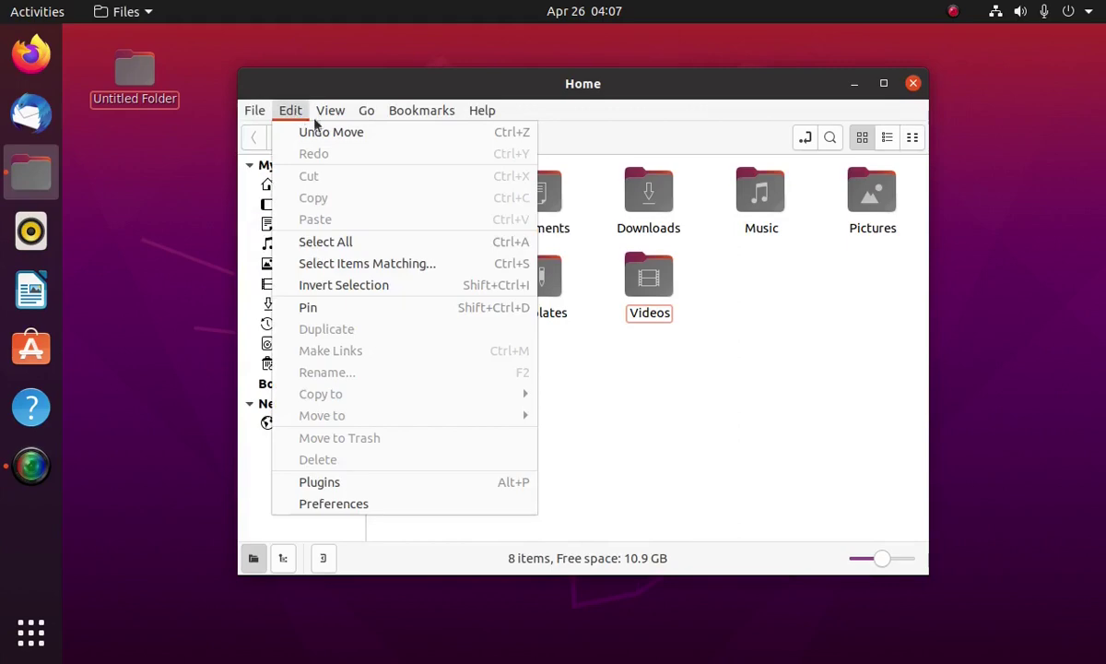
{"action": "mouse_move", "coordinate": [479, 111]}
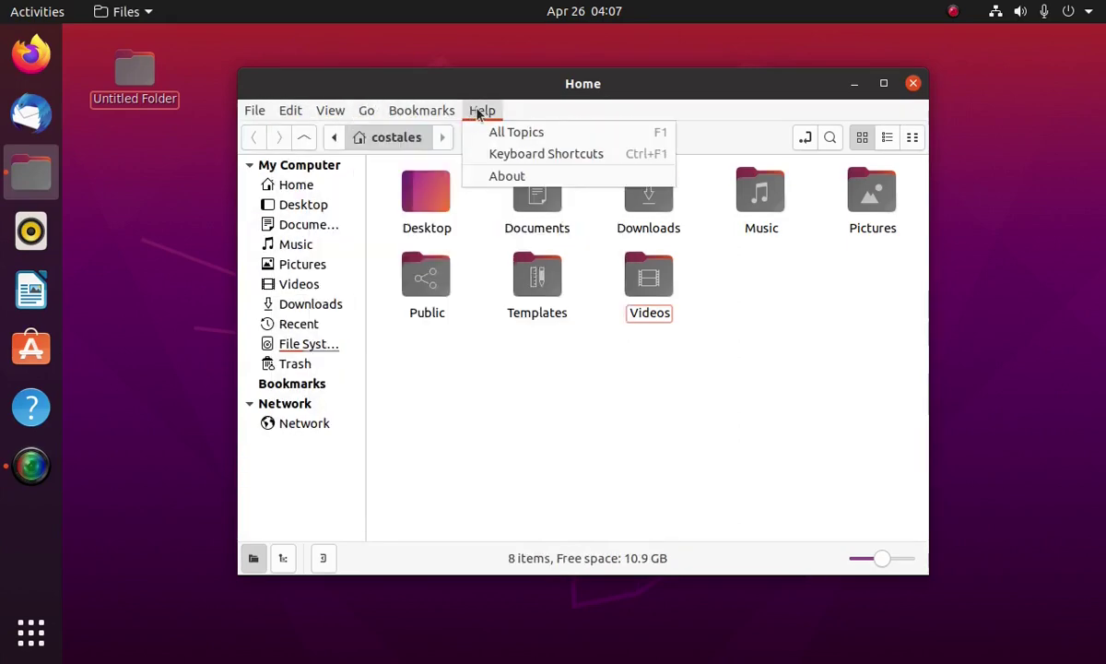
{"action": "mouse_move", "coordinate": [256, 112]}
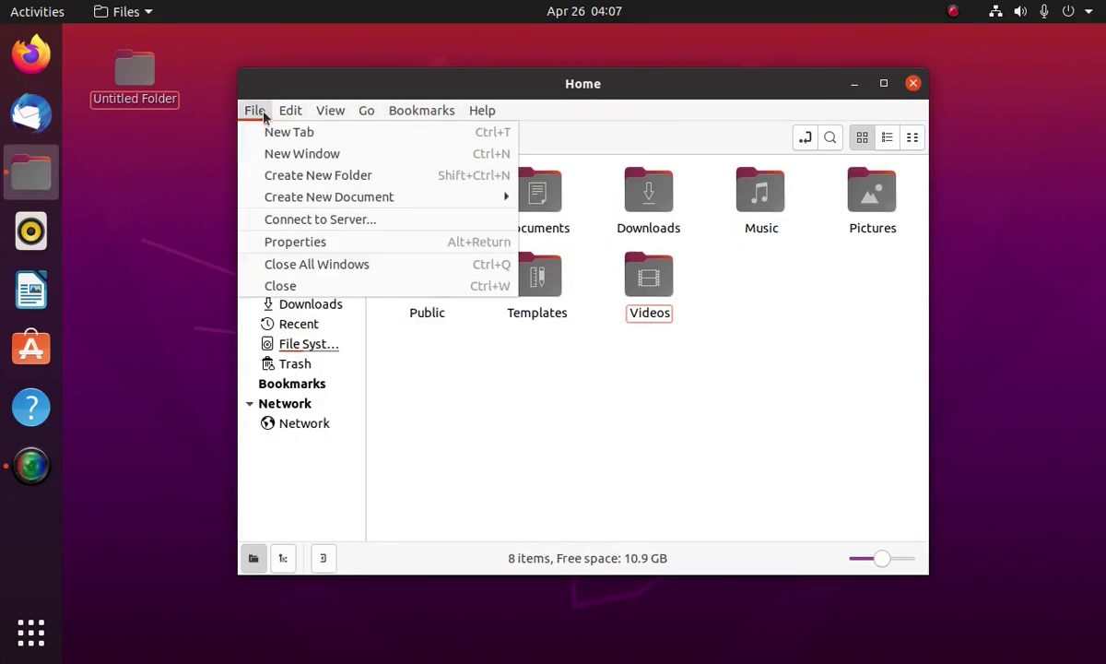
{"action": "left_click", "coordinate": [455, 97]}
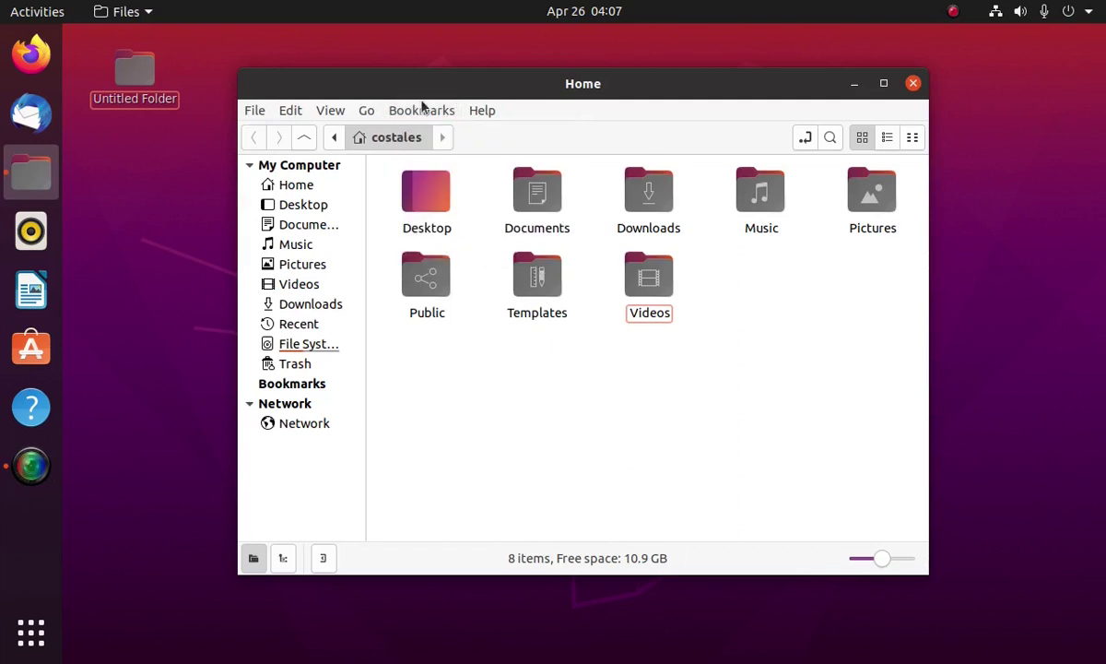